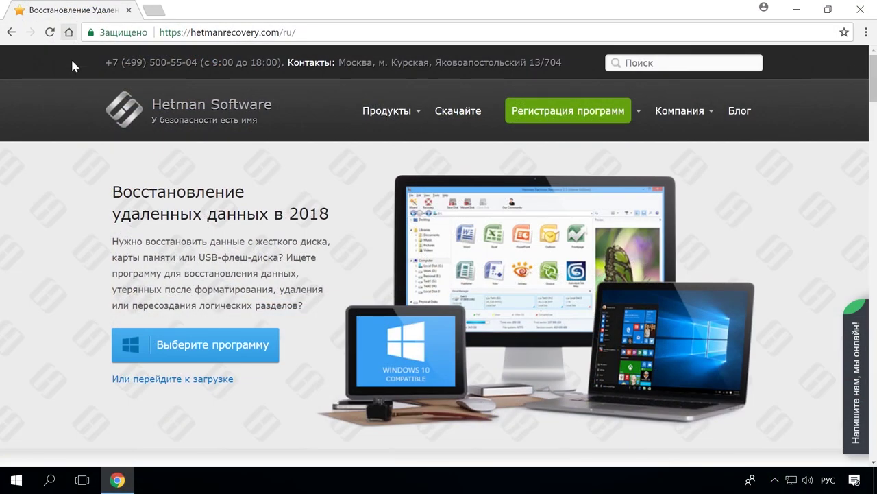
Find Partition Recovery among the Hetman Software products, open its product page and download the free version
scroll(75, 109, "down", 12)
scroll(76, 108, "down", 5)
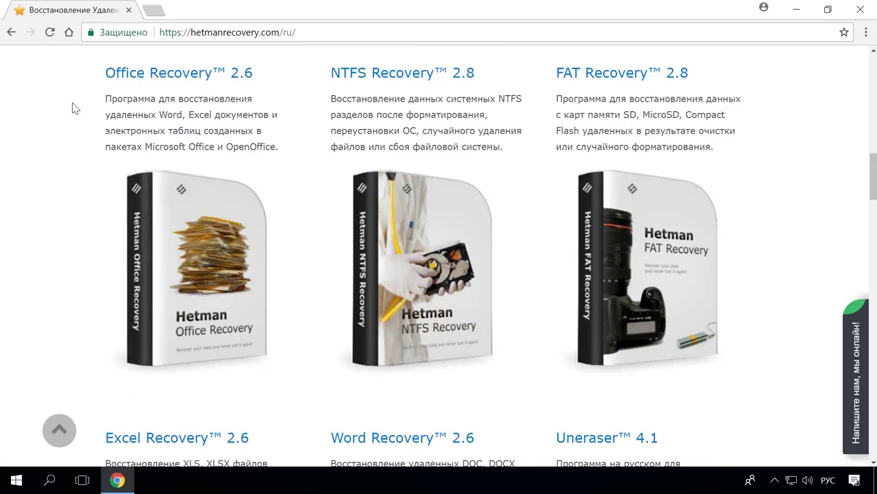
scroll(75, 109, "up", 8)
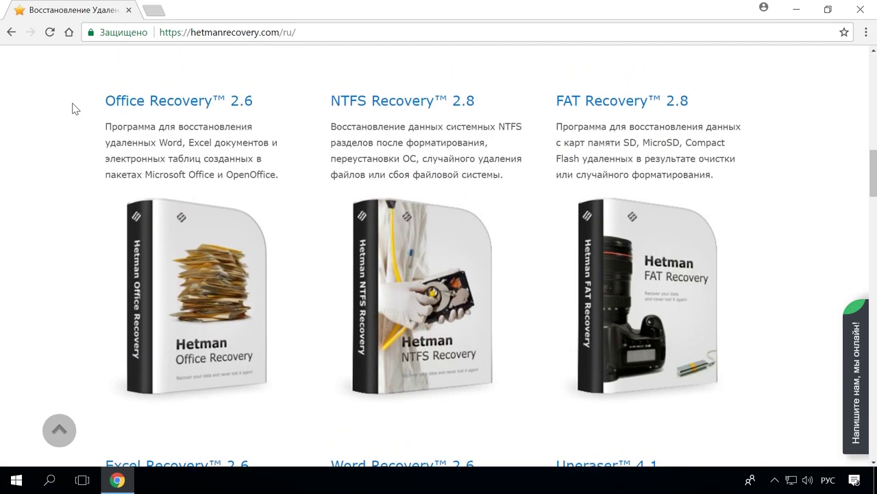
left_click(251, 186)
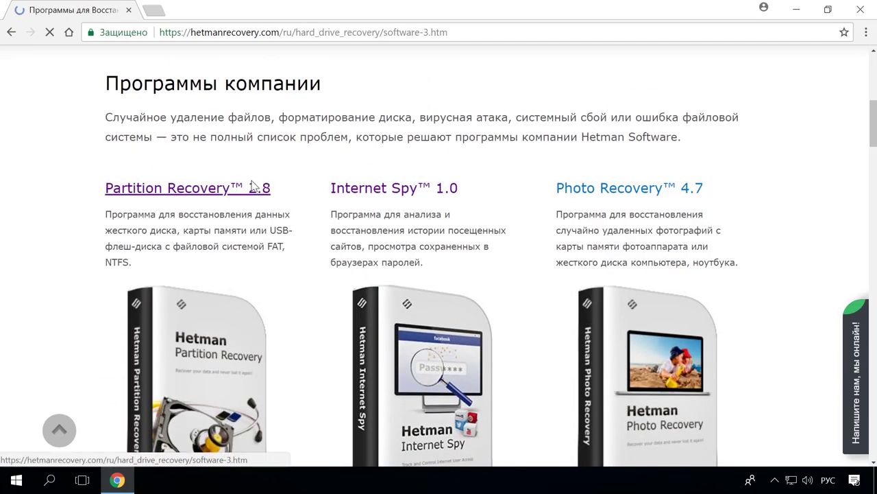
scroll(278, 190, "down", 3)
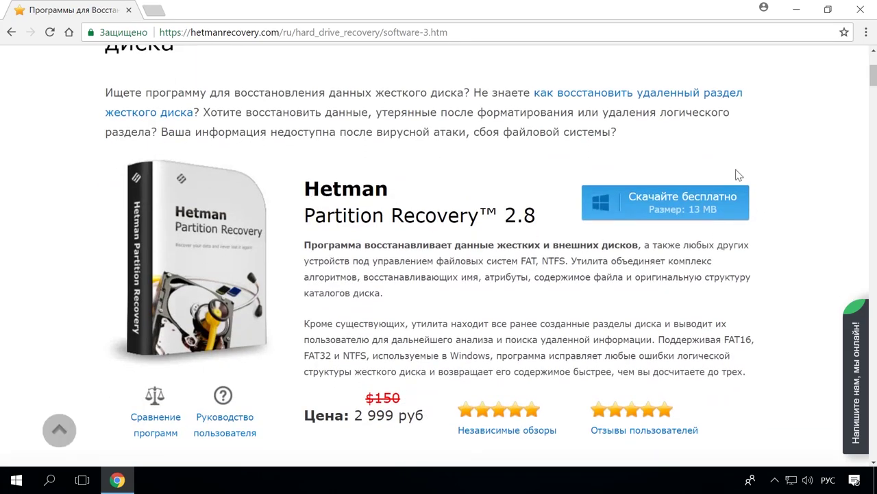
left_click(702, 204)
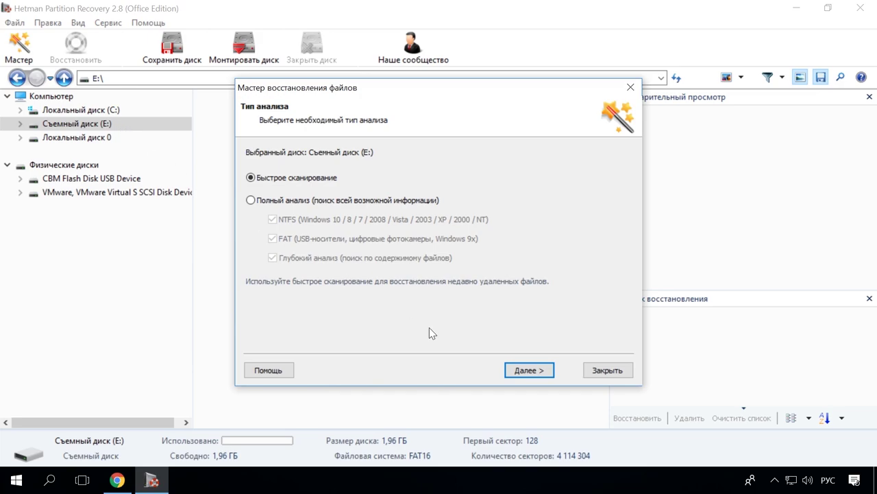
Run a quick scan of removable disk E: in Hetman Partition Recovery and preview the deleted pictures and Word document
left_click(529, 371)
left_click(535, 370)
scroll(531, 298, "down", 2)
left_click(258, 374)
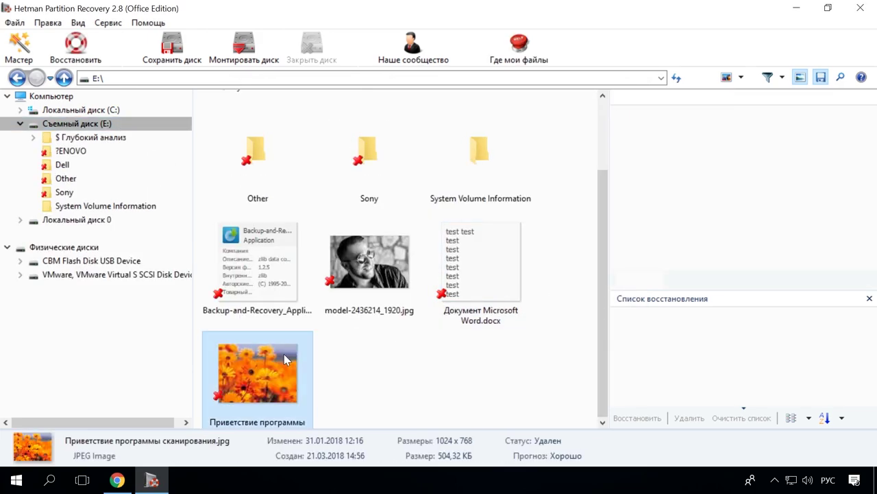
left_click(369, 262)
left_click(490, 275)
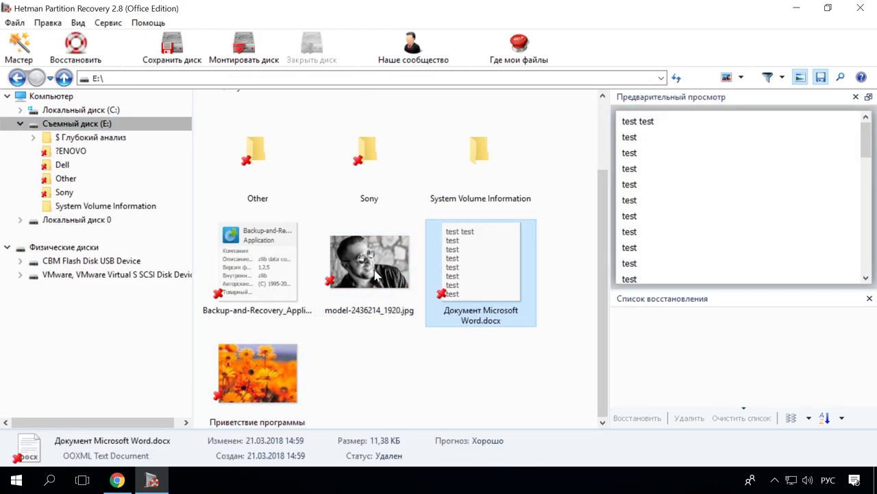
Recover the deleted picture CB_Green_AssistVAIOButton.jpg from the Sony folder on disk E:
left_click(83, 193)
left_click(356, 156)
right_click(357, 157)
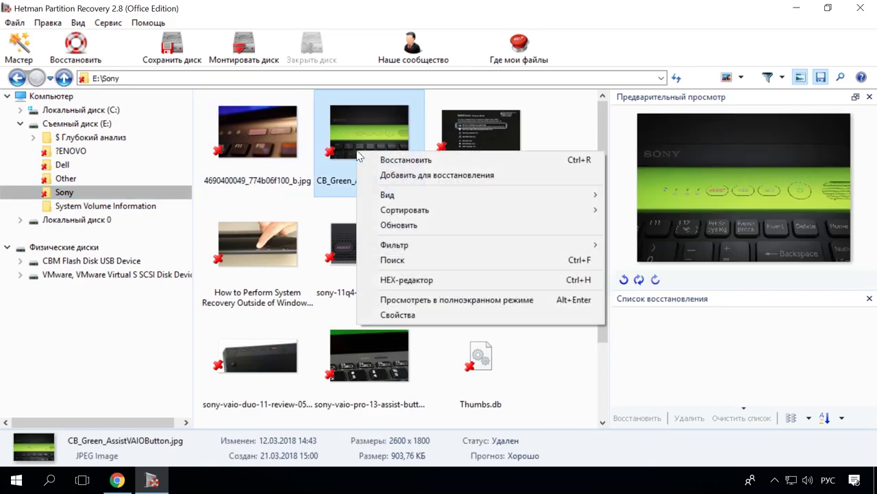
left_click(402, 159)
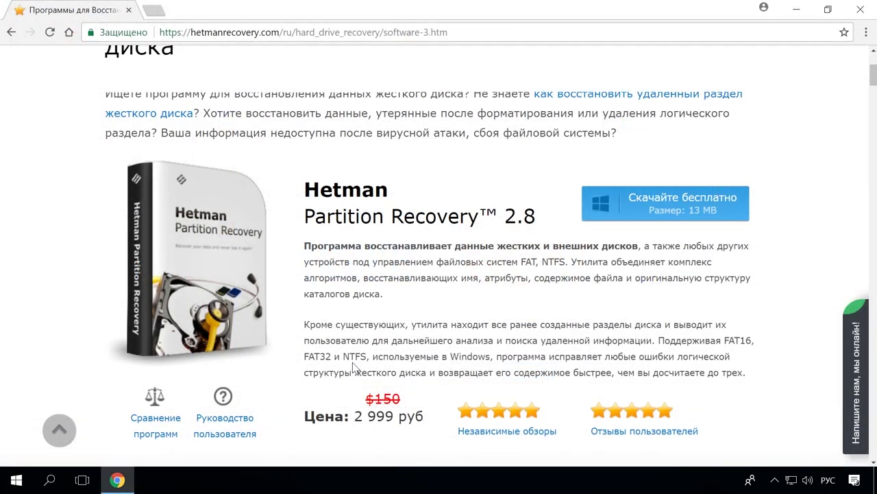
Switch to Chrome, open the Hetman blog and look through the article on converting a Mac-formatted disk to a Windows disk
scroll(626, 231, "up", 3)
left_click(737, 113)
scroll(729, 207, "down", 13)
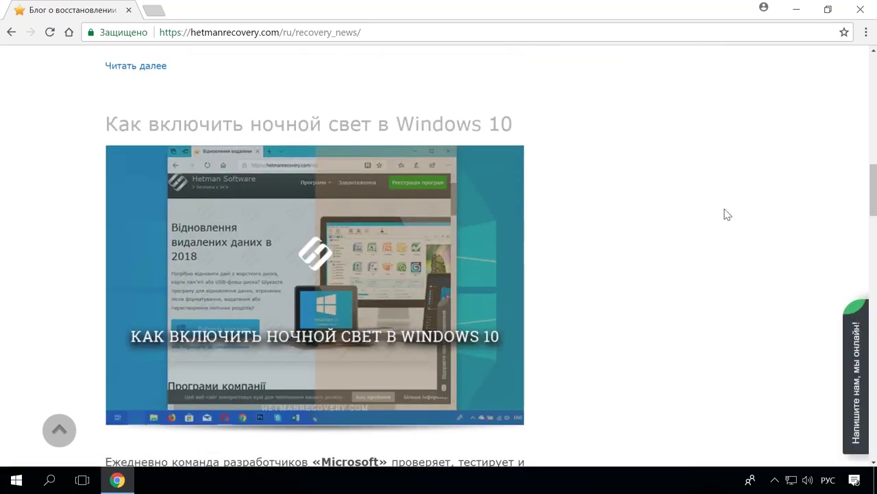
scroll(727, 214, "down", 11)
scroll(726, 213, "down", 6)
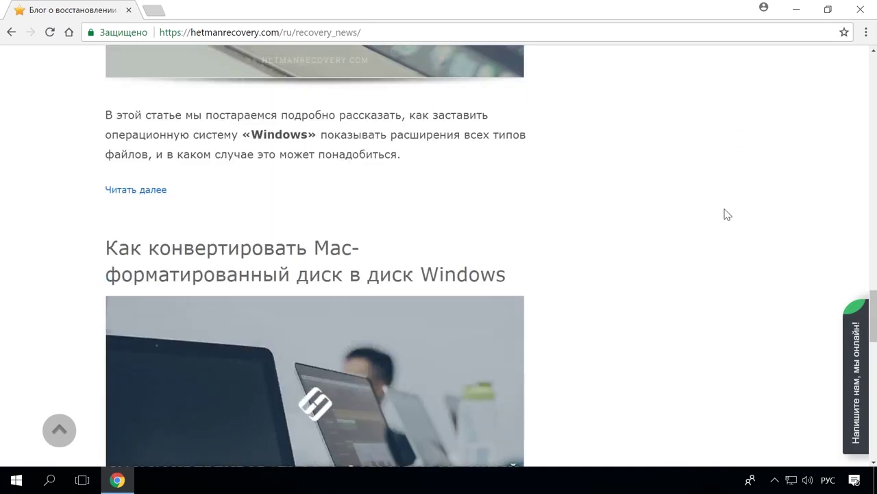
left_click(471, 141)
scroll(505, 178, "down", 17)
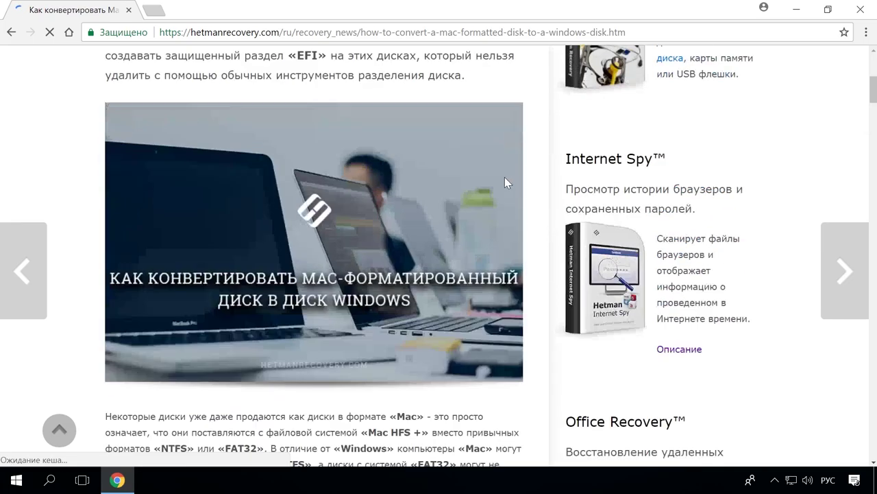
scroll(508, 185, "down", 10)
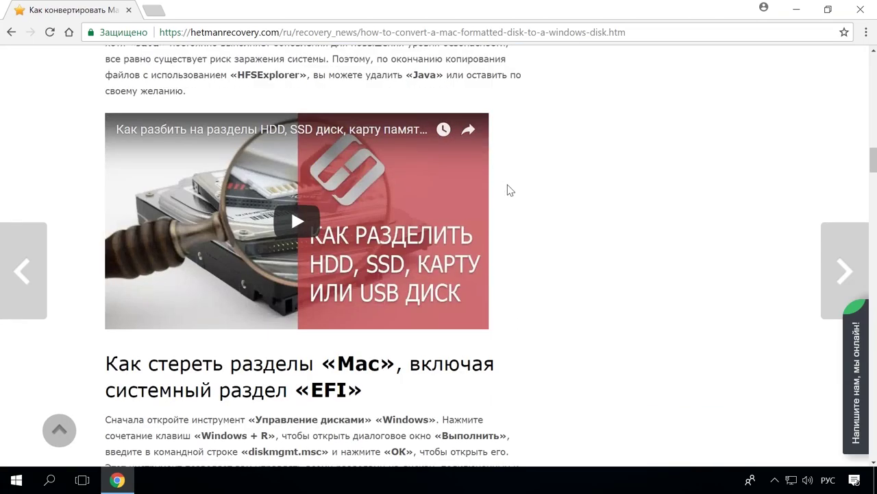
Open the site's online support chat and enter the greeting "Здравствуйте"
left_click(853, 372)
type("Здравствуйте")
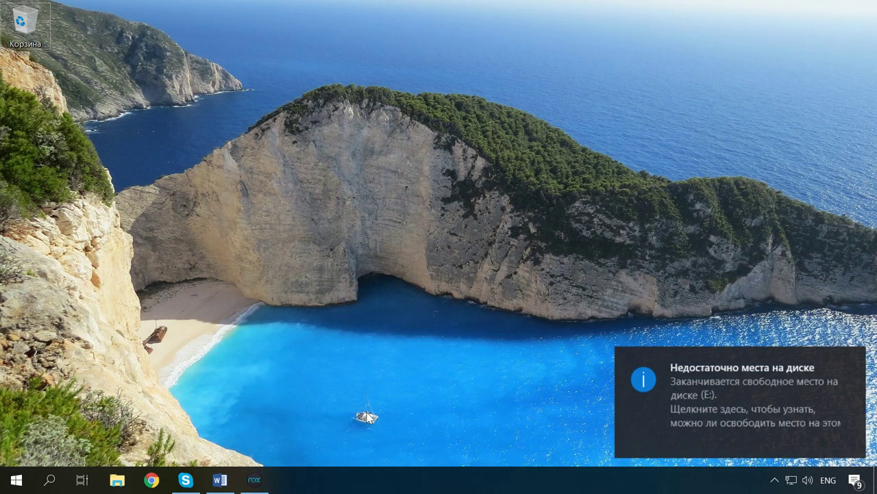
Capture the desktop as a screenshot with Lightshot
key("shift+Print")
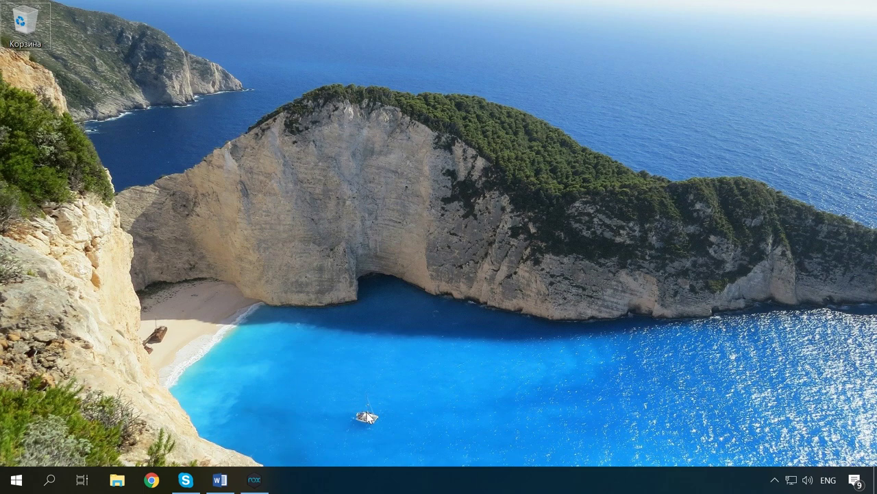
key("shift+Print")
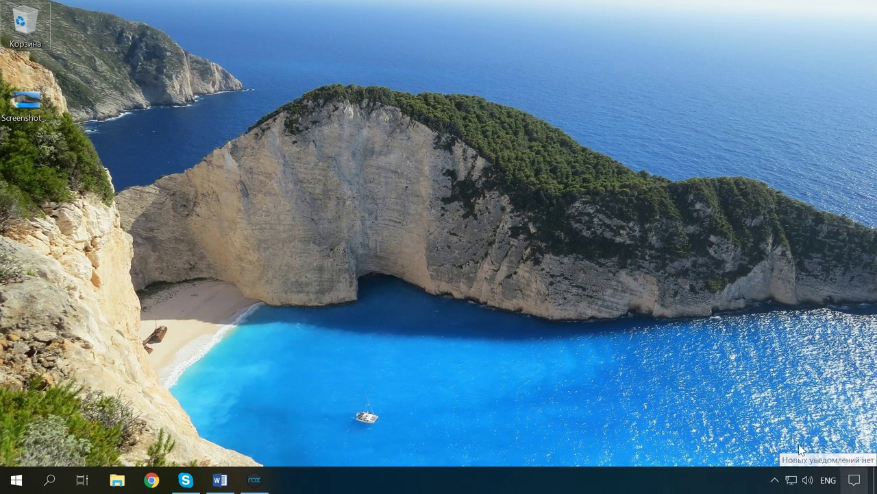
Look through the Windows notification center, view the details of the newest detected-threats notification, and close the Defender window
left_click(863, 487)
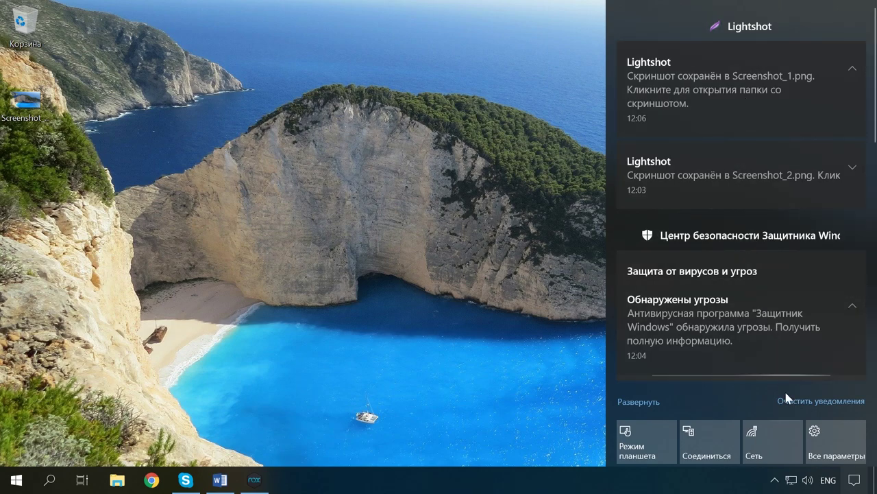
scroll(788, 355, "down", 3)
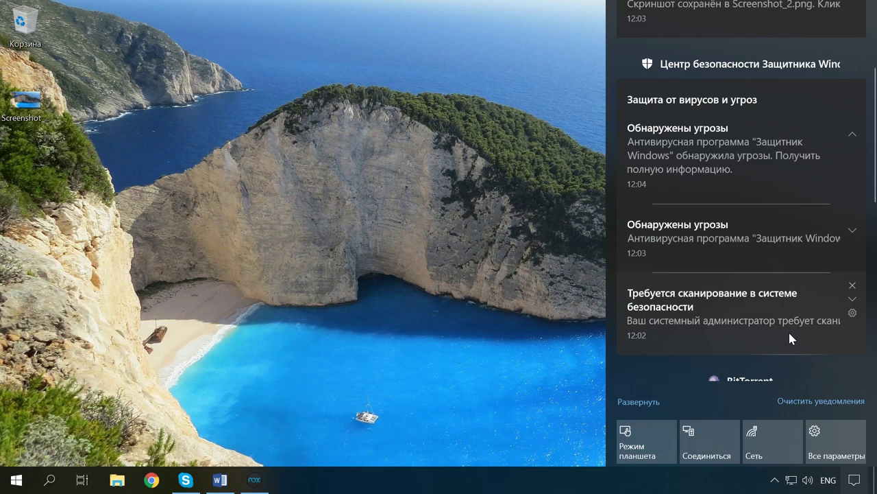
scroll(788, 330, "up", 3)
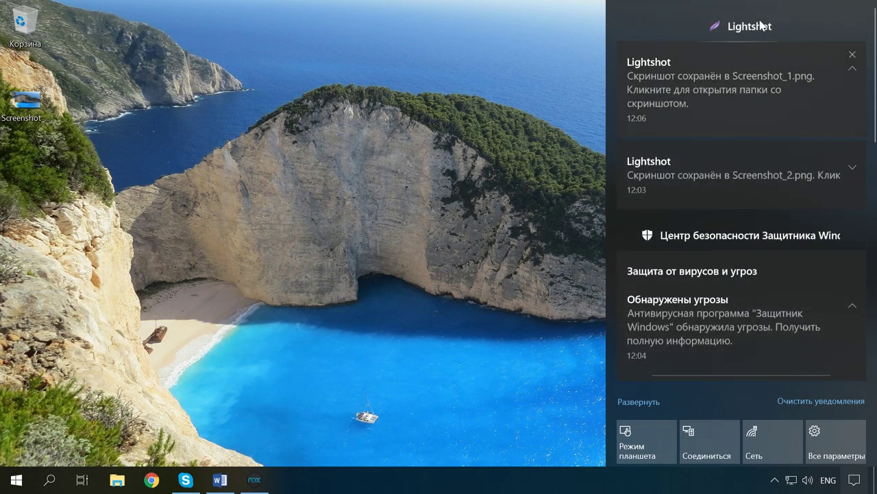
scroll(730, 290, "down", 3)
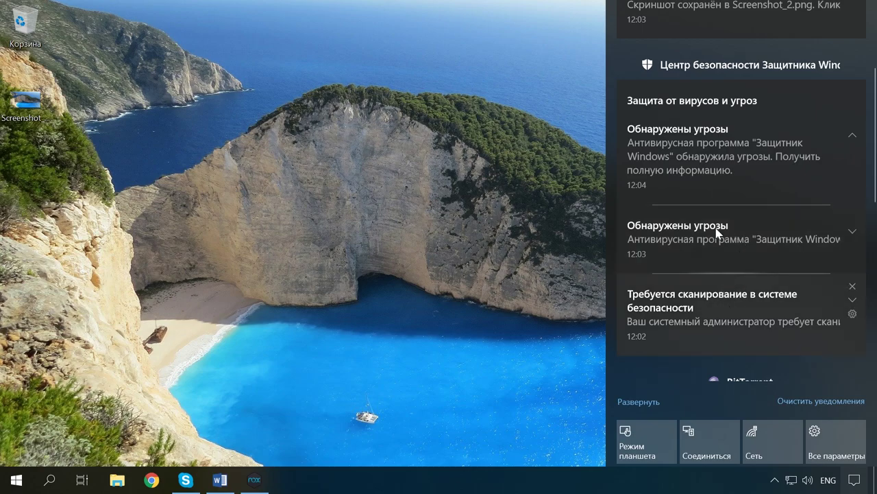
left_click(718, 162)
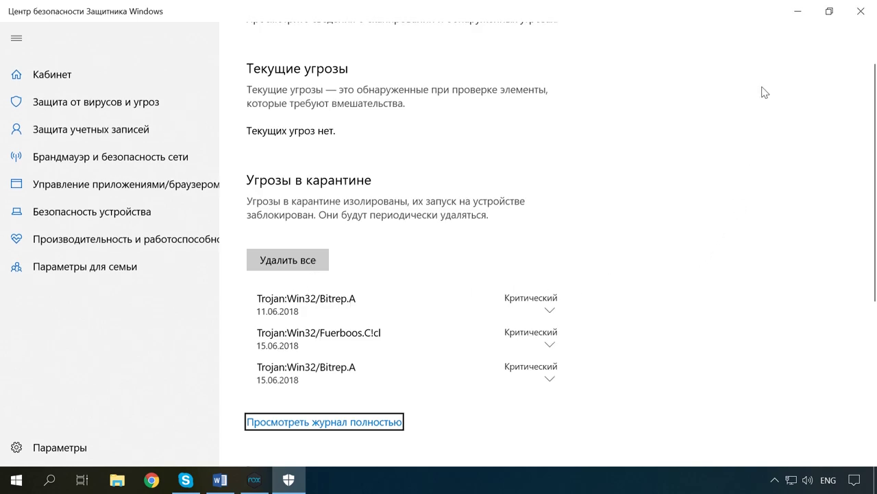
left_click(858, 14)
Review the grouped notifications in the notification center and open the Lightshot notification about Screenshot_2.png
left_click(855, 479)
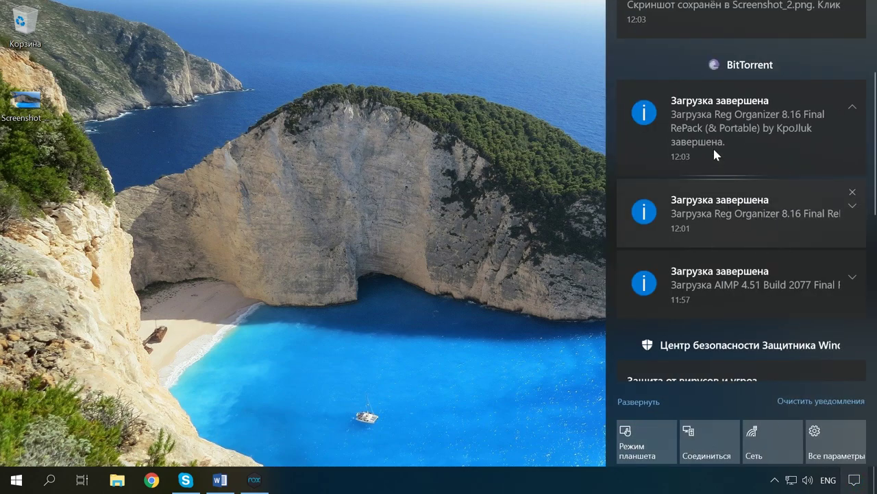
scroll(702, 149, "down", 5)
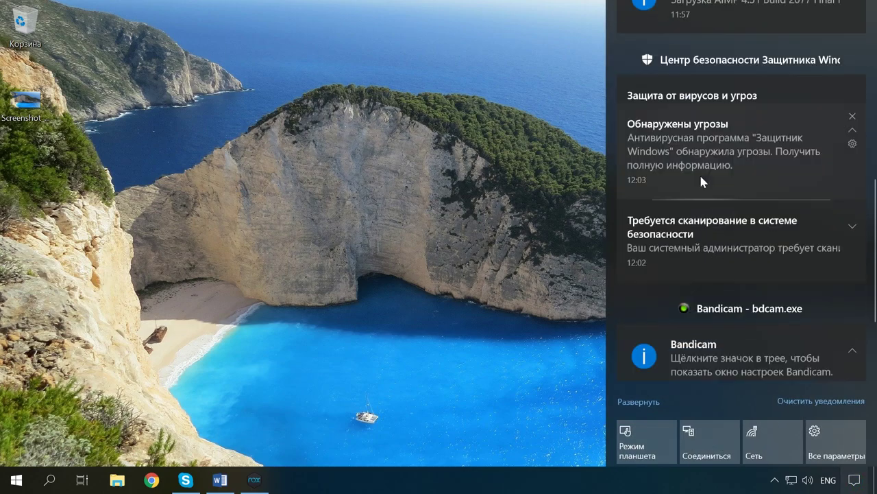
scroll(701, 177, "down", 1)
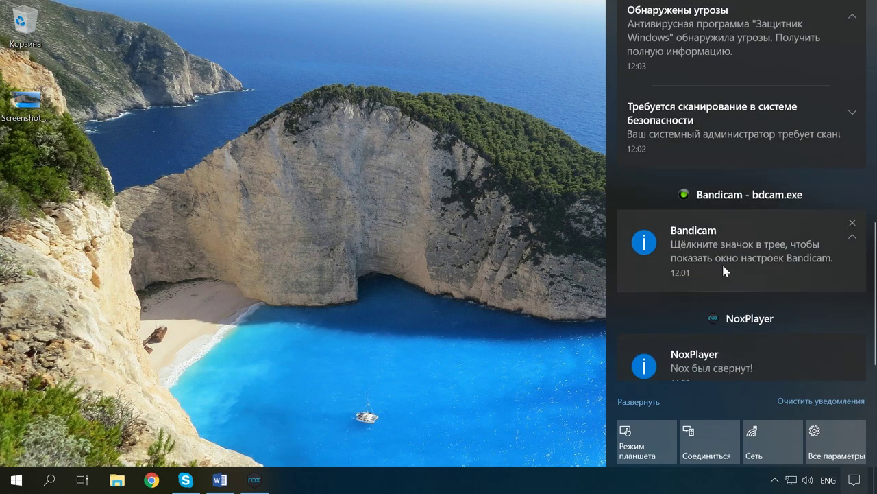
scroll(717, 270, "down", 1)
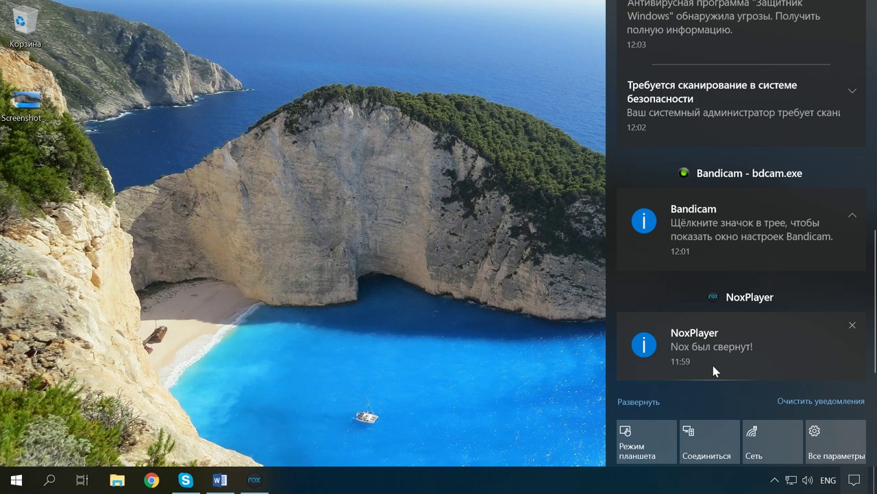
scroll(708, 369, "up", 10)
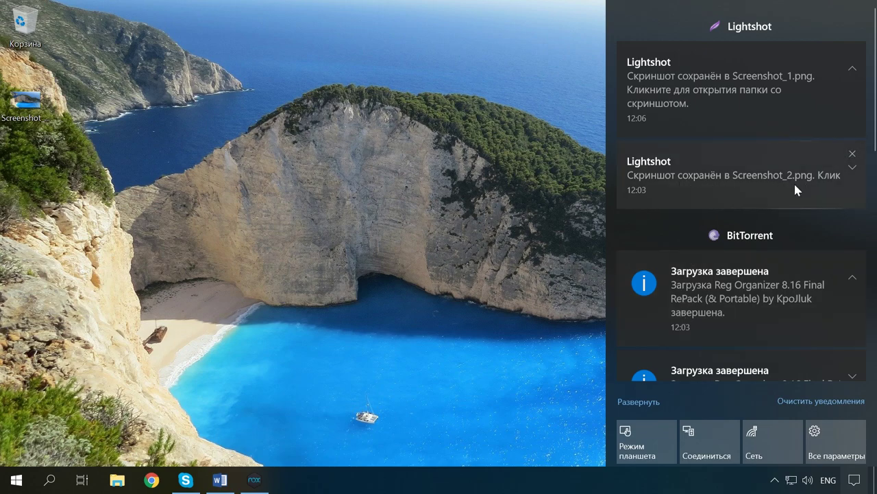
left_click(703, 184)
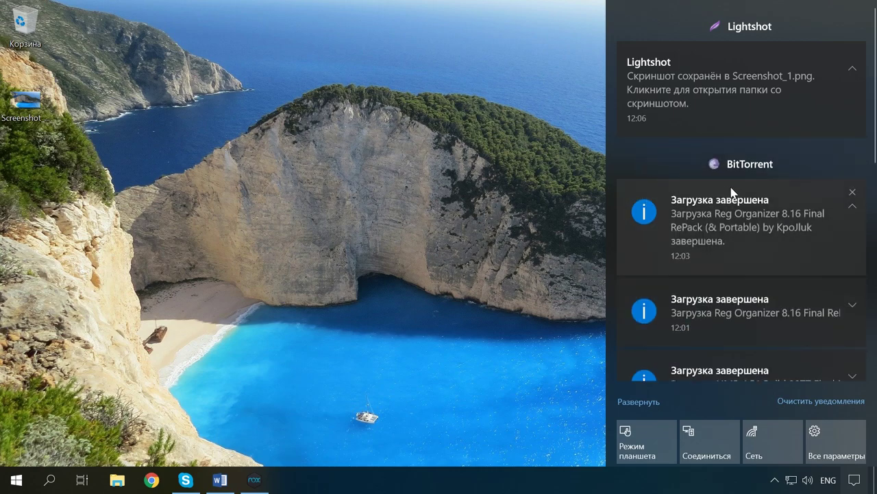
Dismiss the newest BitTorrent notification, the rest of the BitTorrent group and all remaining notifications, and close the notification center
left_click(853, 194)
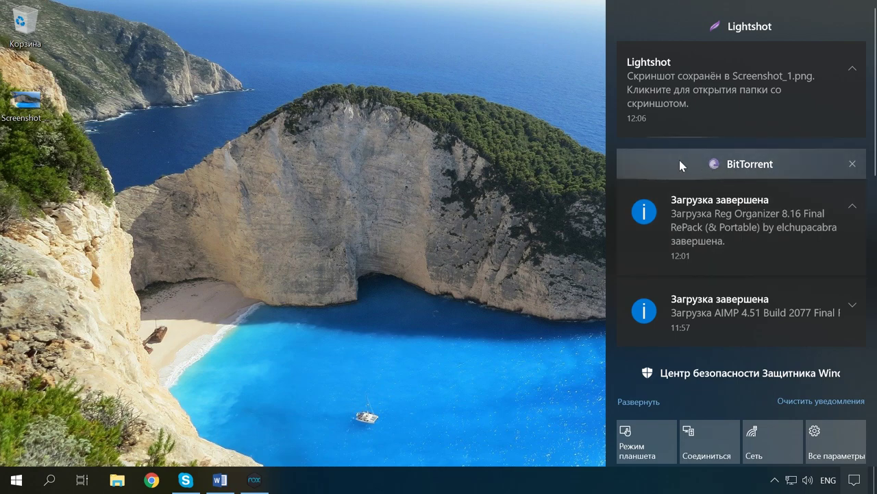
left_click(852, 164)
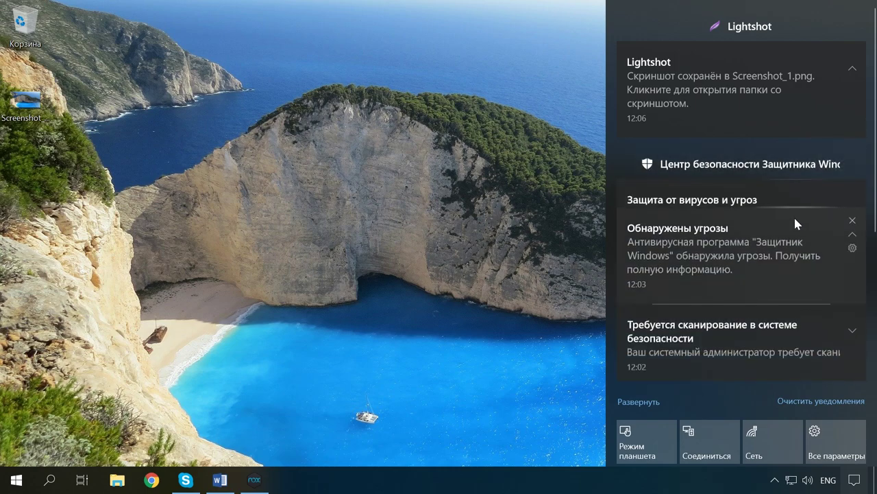
left_click(834, 403)
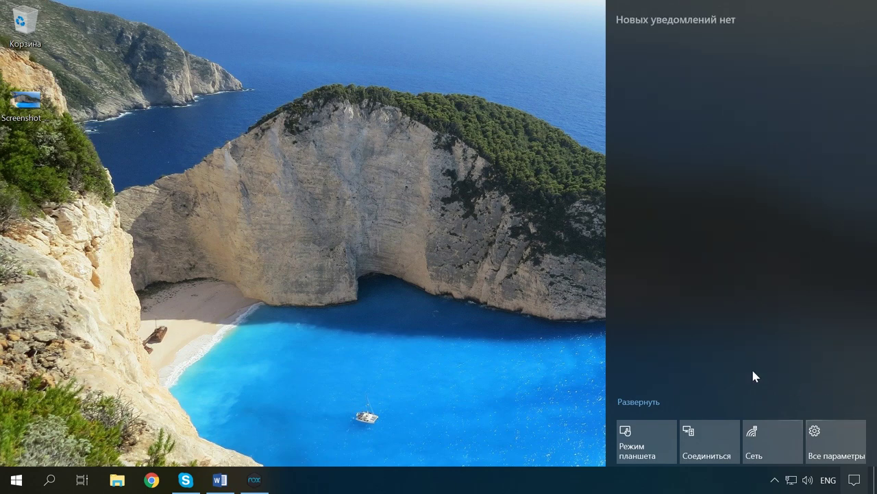
left_click(537, 344)
Open the "Уведомления и действия" page of the Windows system settings
left_click(15, 480)
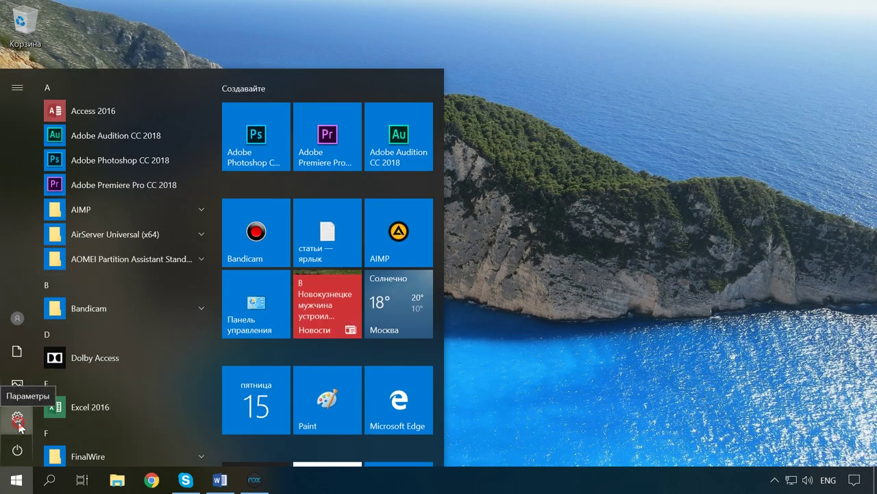
left_click(17, 416)
left_click(155, 173)
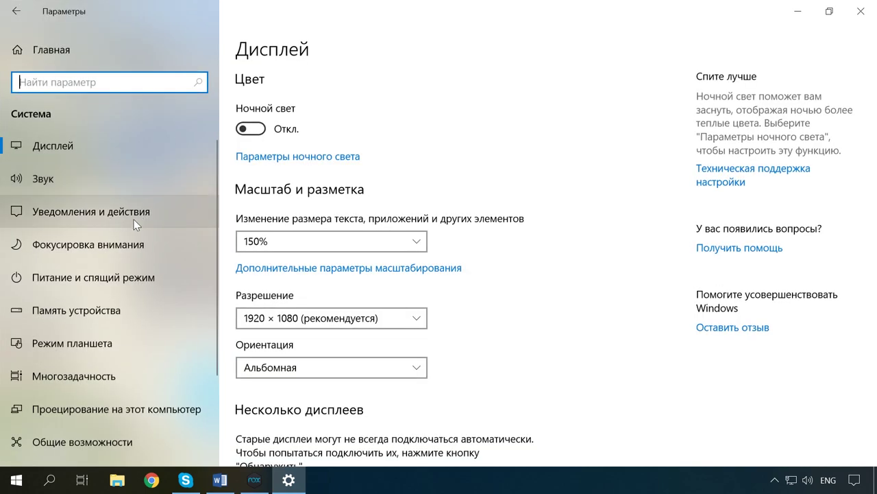
left_click(134, 223)
Turn off the option "Отображать уведомления на экране блокировки" in the notification settings
scroll(373, 357, "down", 3)
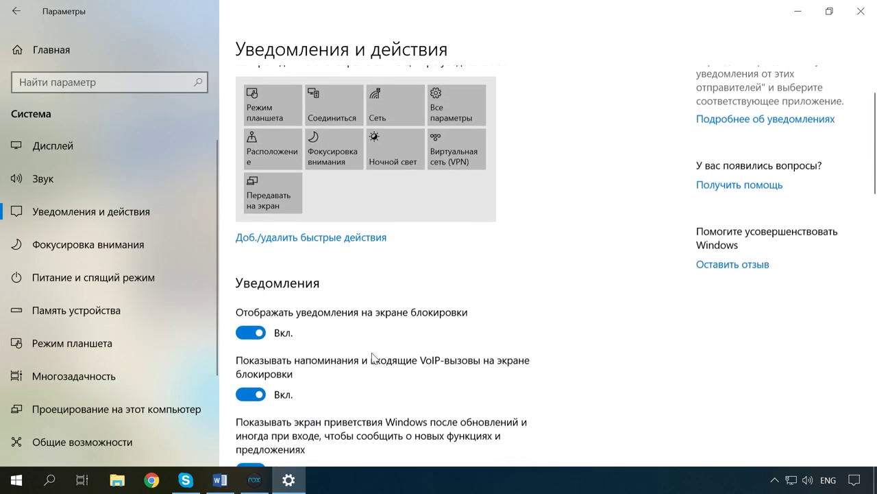
scroll(373, 343, "down", 3)
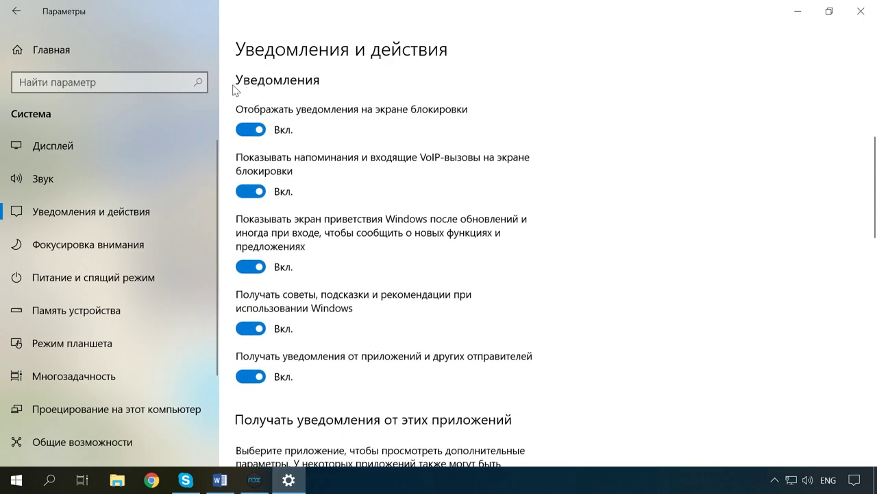
left_click(259, 137)
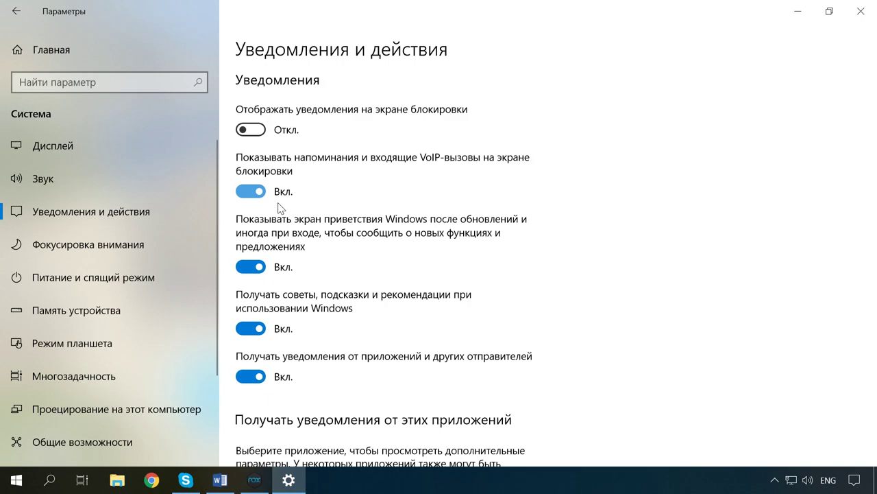
Turn off the options for reminders and VoIP calls on the lock screen, the Windows welcome screen after updates, and tips and recommendations
left_click(259, 193)
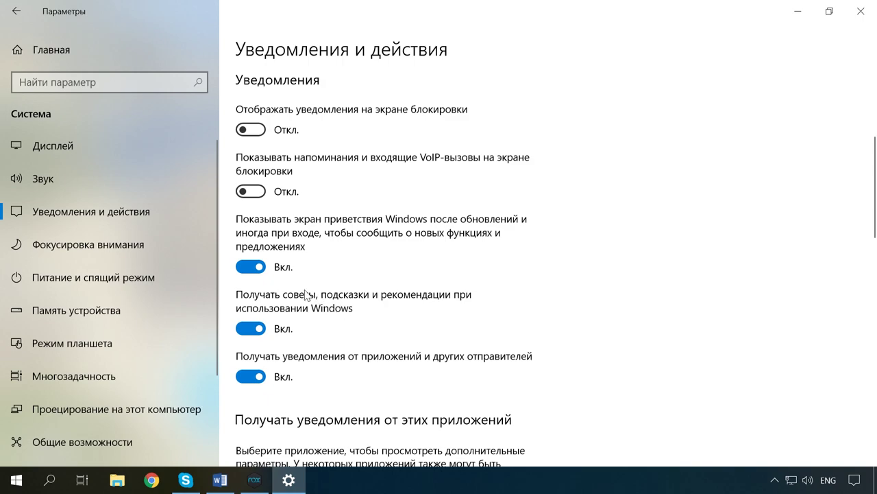
left_click(259, 272)
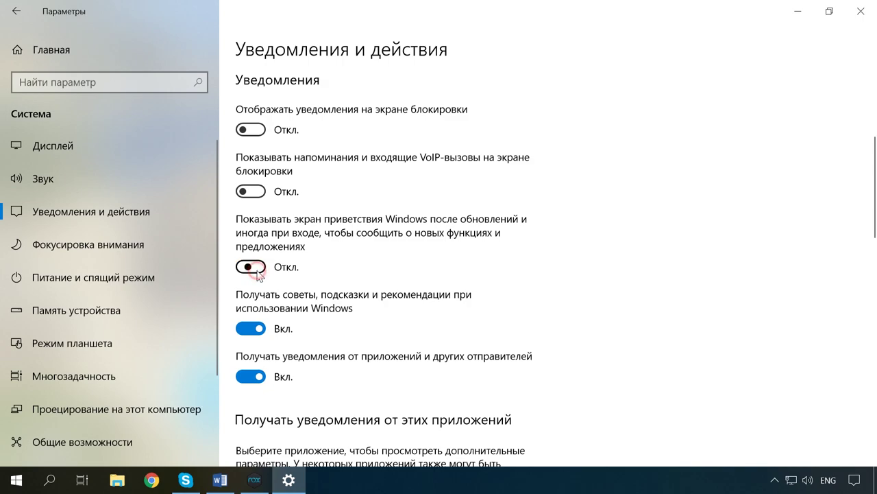
left_click(261, 330)
Turn off "Получать уведомления от приложений и других отправителей" and turn it back on
scroll(343, 336, "down", 3)
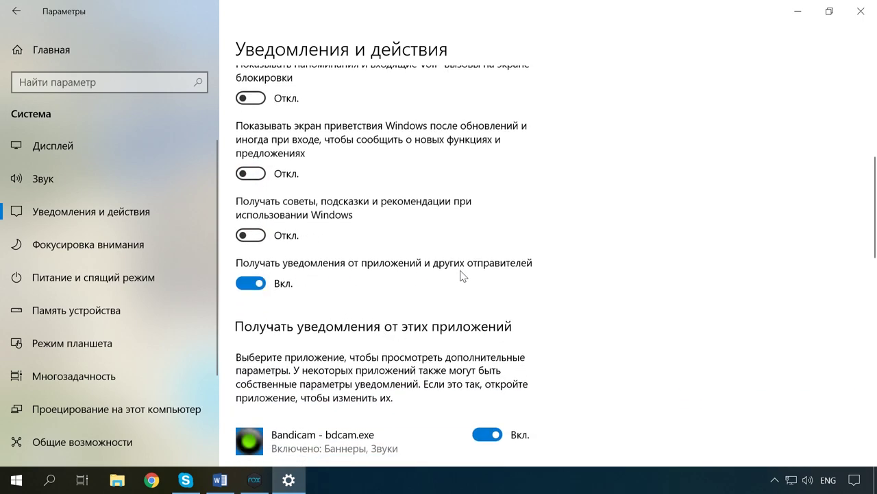
left_click(257, 285)
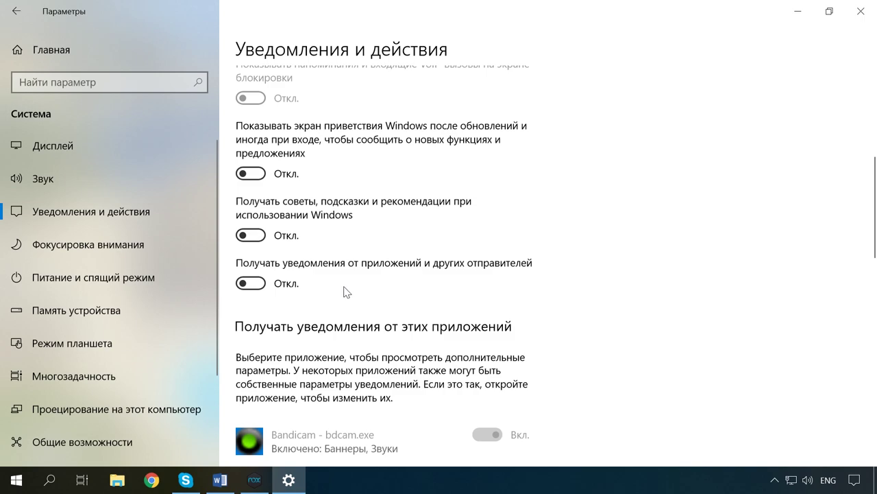
left_click(261, 287)
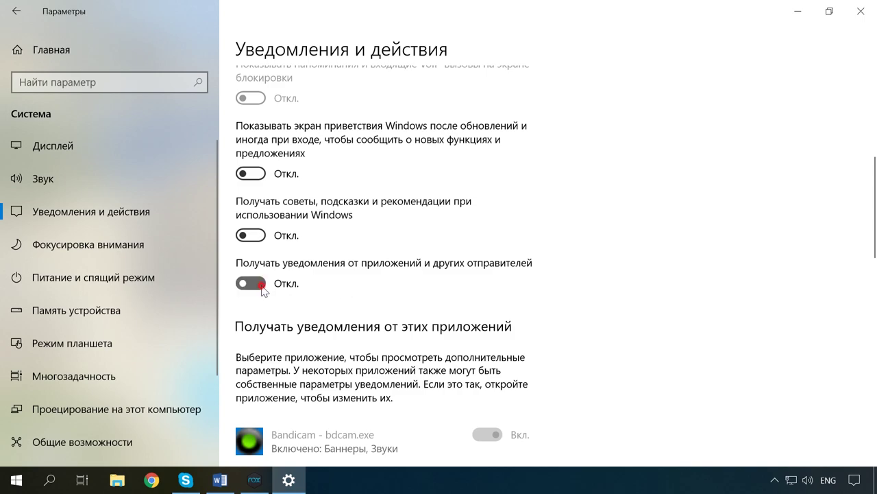
Turn off notifications for Bandicam - bdcam.exe in the app list, and turn them back on in its detailed notification settings
scroll(423, 308, "down", 2)
scroll(423, 309, "down", 3)
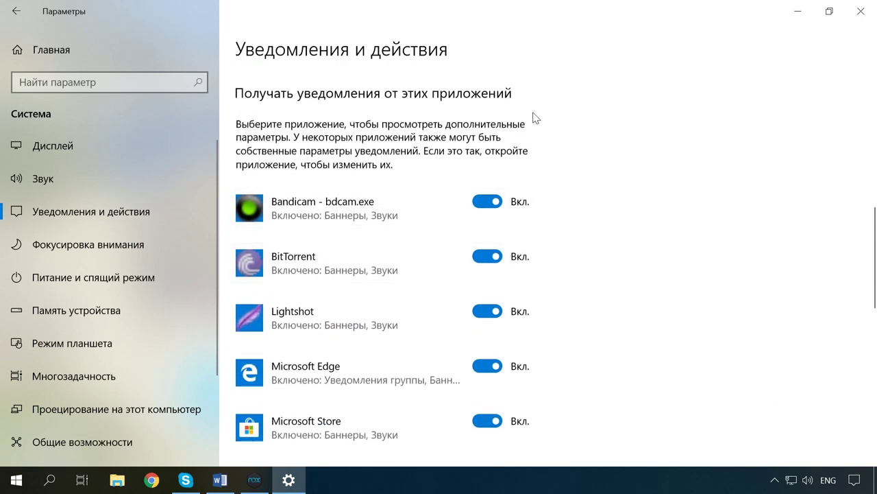
left_click(496, 205)
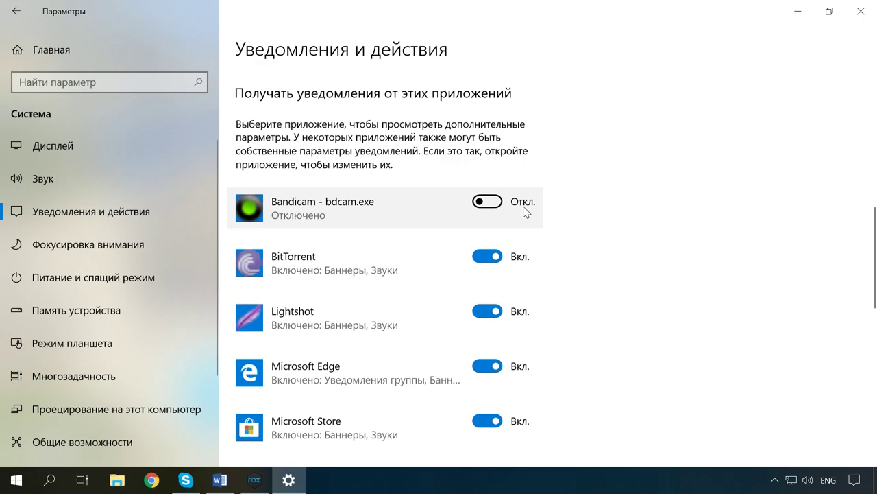
left_click(407, 211)
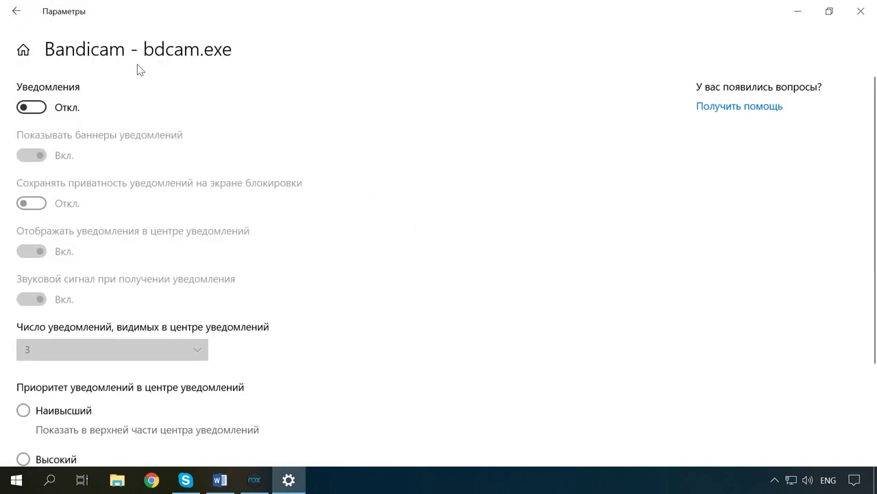
left_click(32, 107)
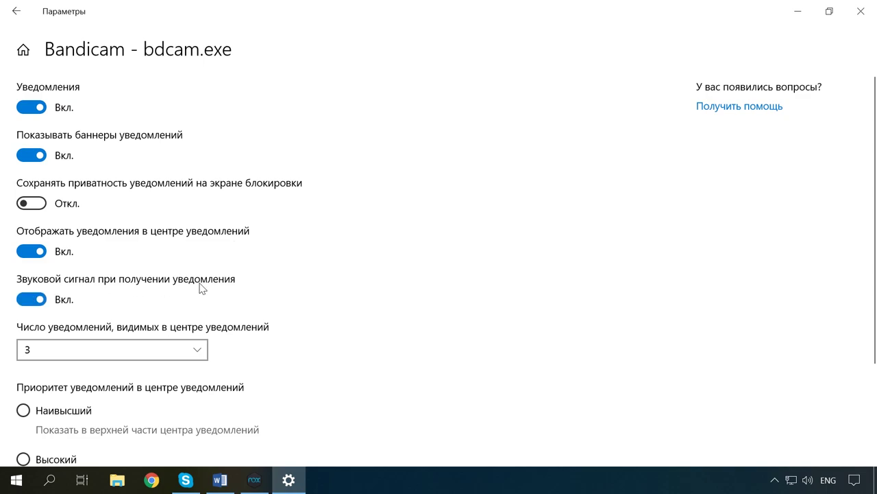
Review Bandicam's notification count and priority options, return to the notification settings and look through the other listed apps
scroll(217, 288, "down", 2)
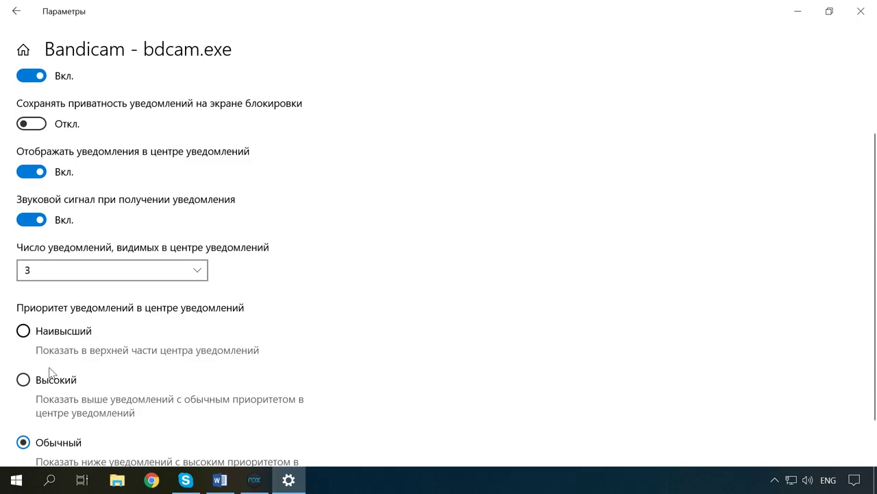
scroll(55, 384, "down", 1)
key("alt+Left")
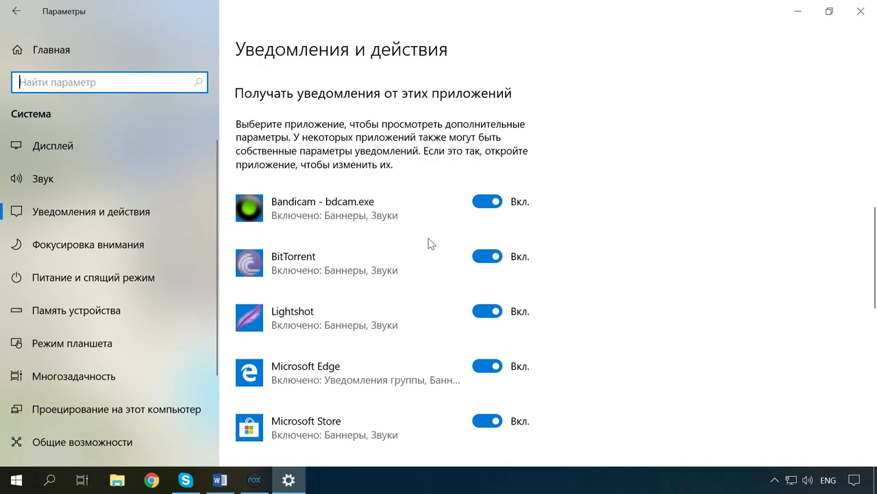
scroll(282, 398, "down", 5)
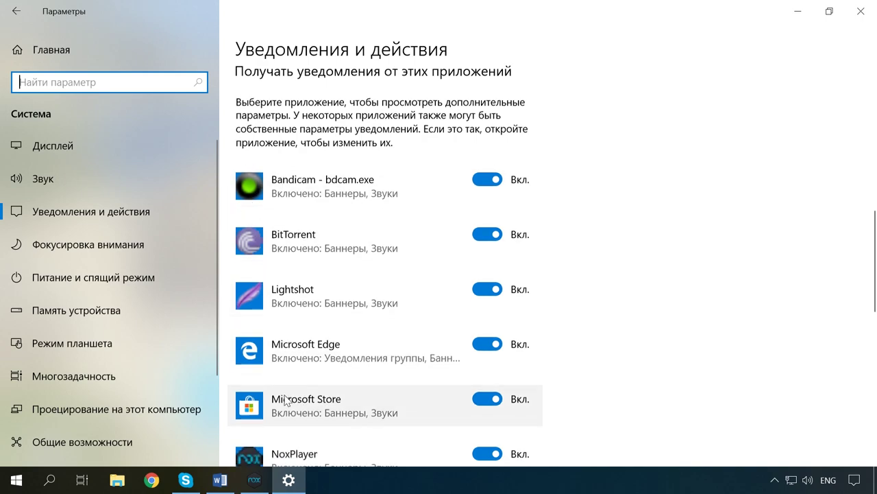
scroll(268, 369, "down", 6)
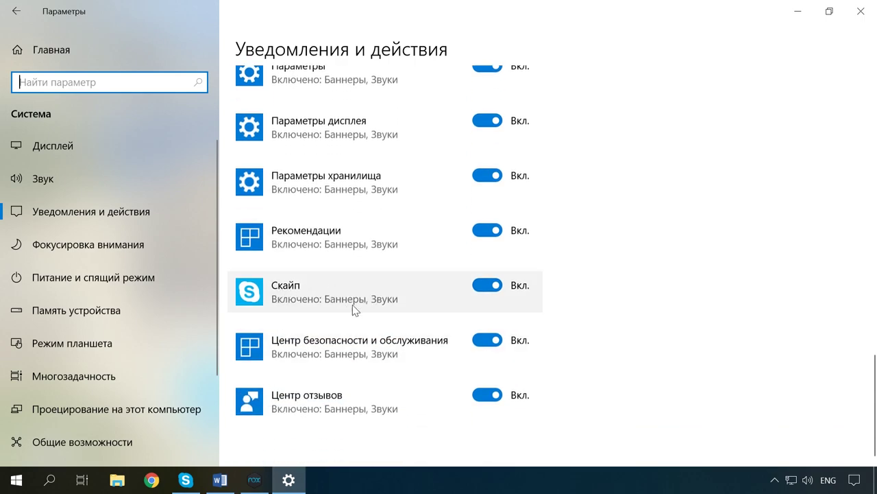
scroll(570, 367, "up", 3)
scroll(574, 371, "up", 8)
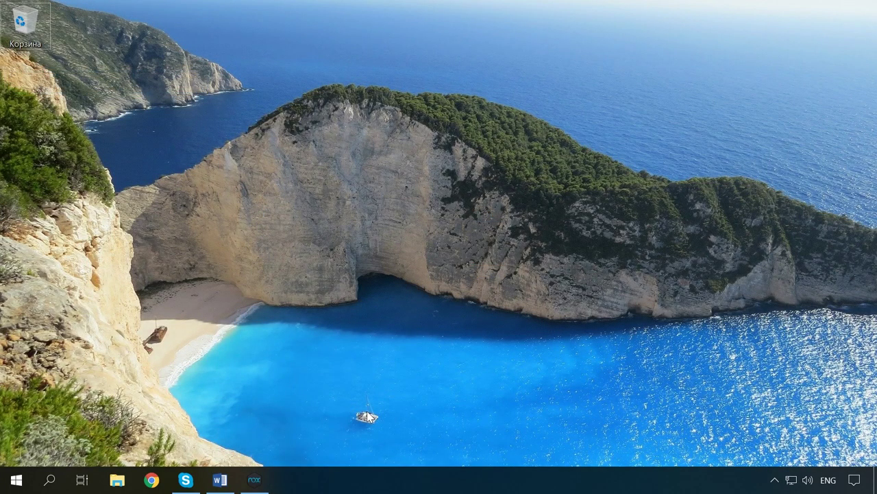
Run regedit and create a 32-bit DWORD value named ToastEnabled in HKEY_CURRENT_USER\Software\Microsoft\Windows\CurrentVersion\PushNotifications
key("super+r")
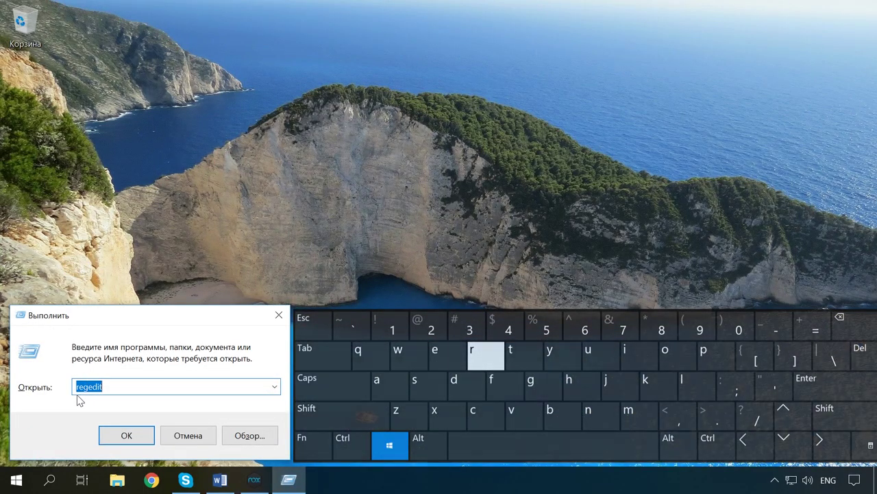
left_click(127, 436)
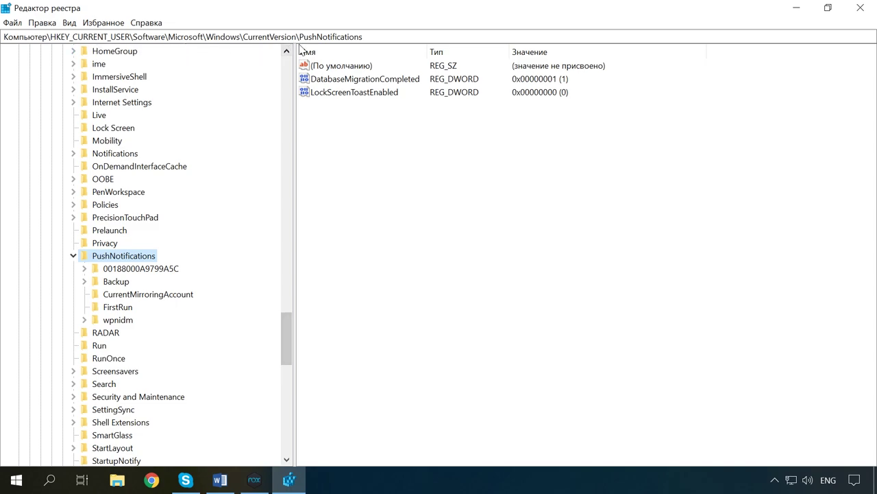
right_click(327, 151)
mouse_move(389, 153)
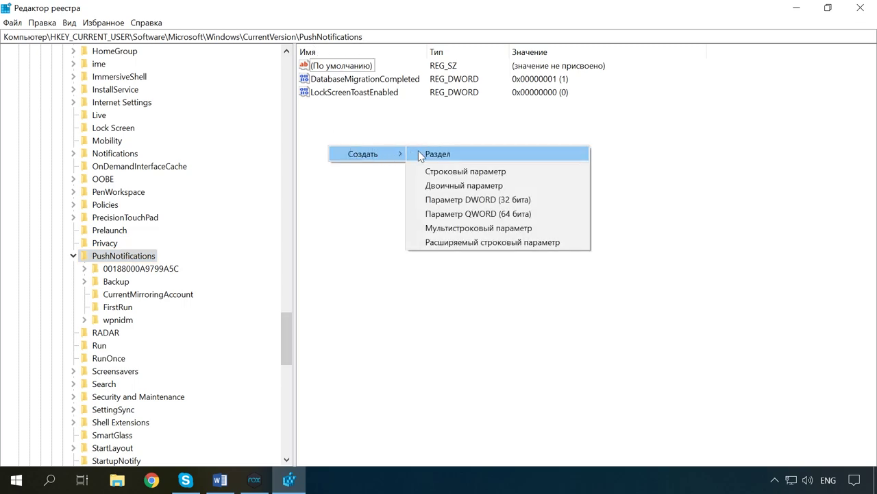
left_click(502, 204)
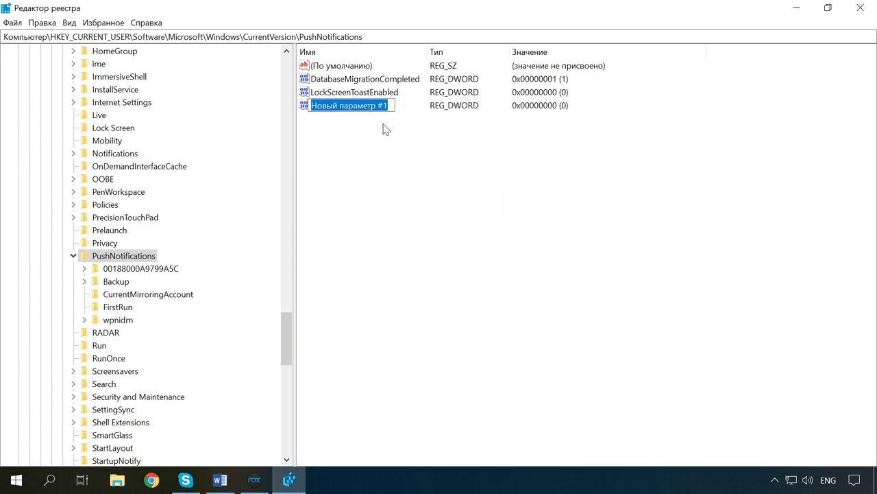
type("ToastEnabled")
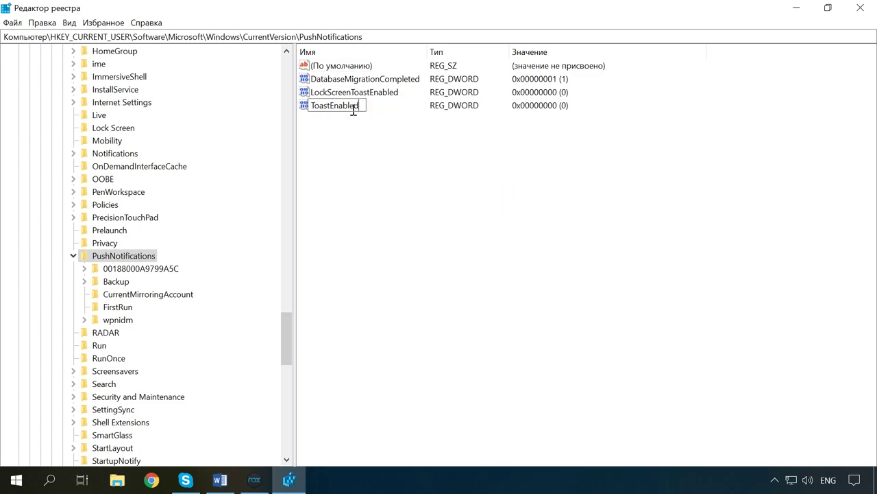
key("Return")
Open ToastEnabled for editing, accept the value 0 and close the Registry Editor
double_click(362, 110)
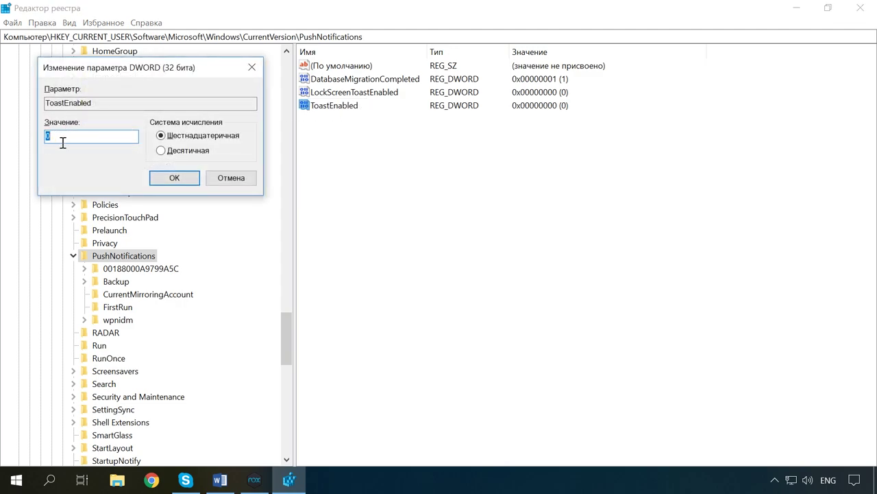
left_click(165, 177)
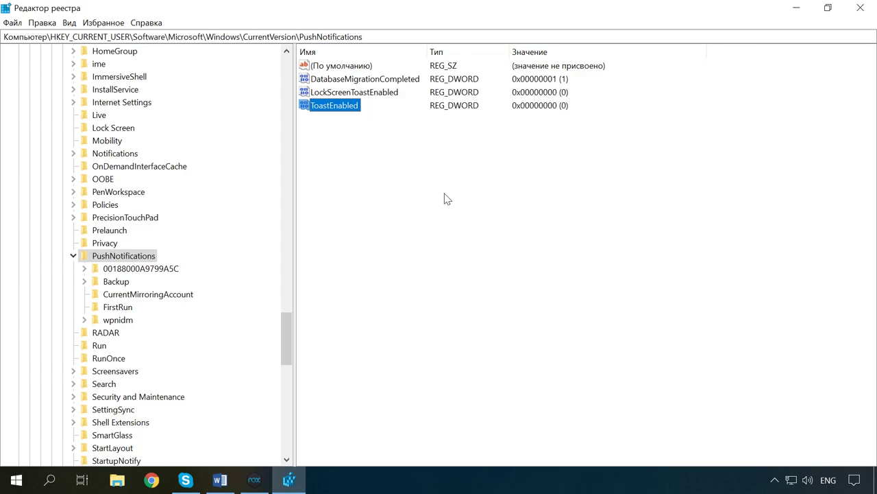
left_click(860, 7)
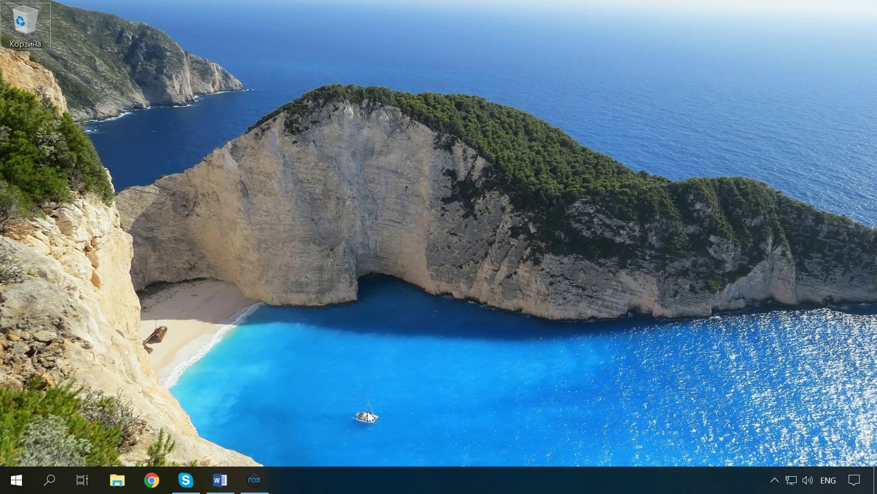
Run regedit again and create a 32-bit DWORD value named DisableNotificationCenter in HKEY_CURRENT_USER\Software\Policies\Microsoft\Windows\Explorer
key("super+r")
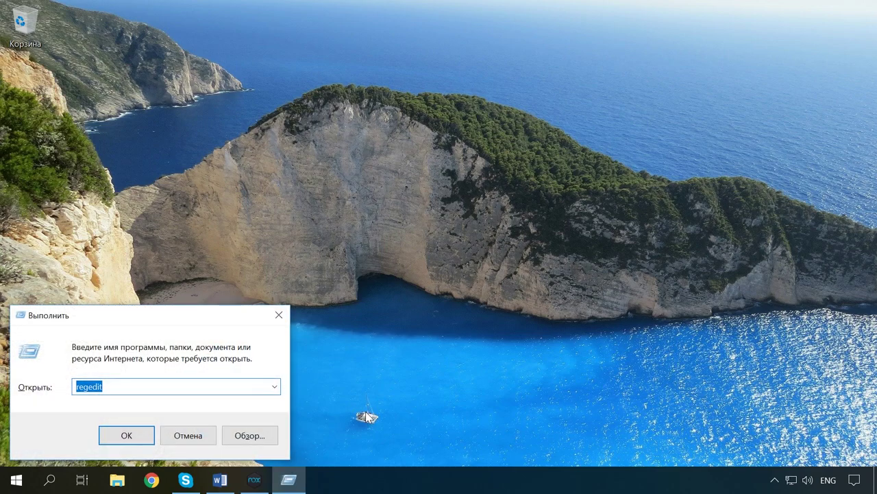
left_click(130, 436)
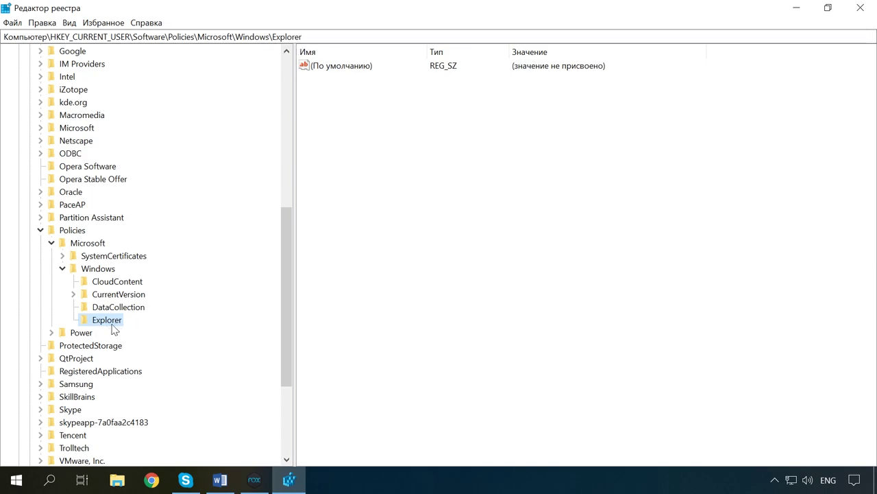
right_click(344, 109)
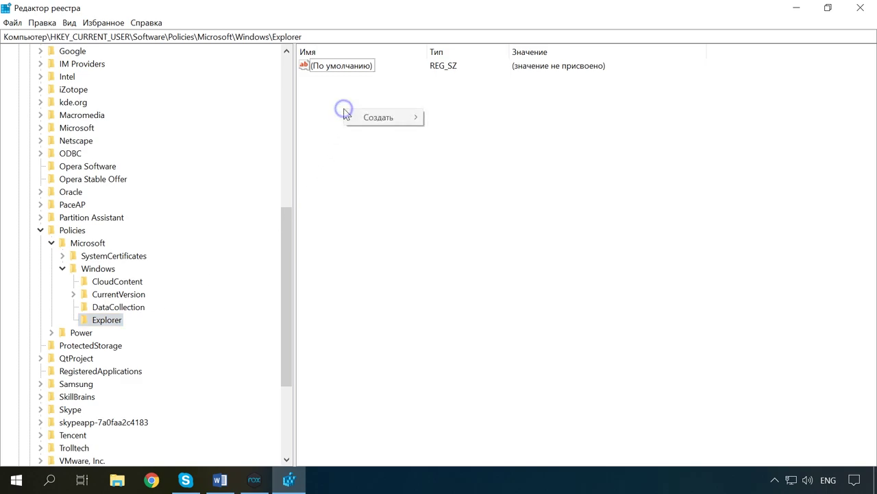
mouse_move(377, 117)
left_click(518, 165)
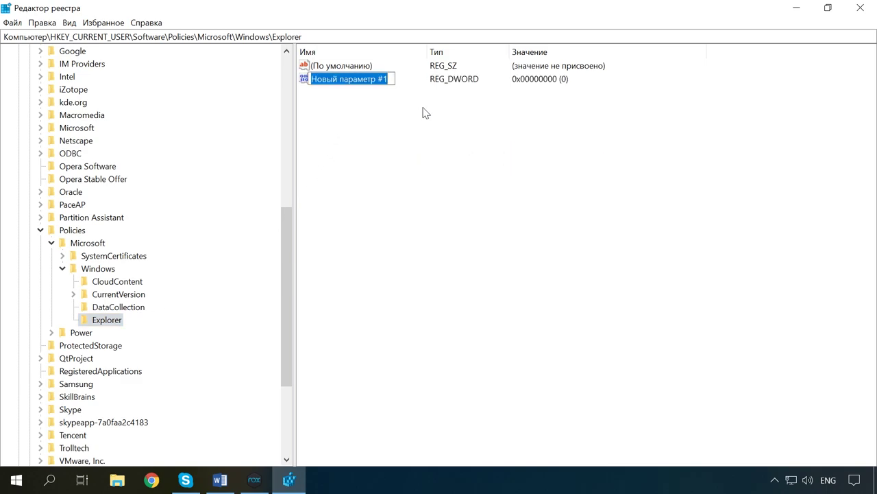
type("DisableNotificationCenter")
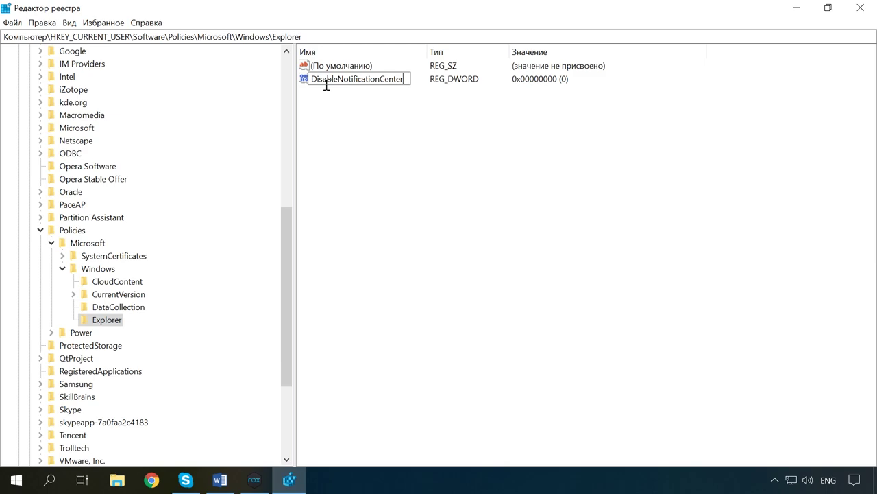
key("Return")
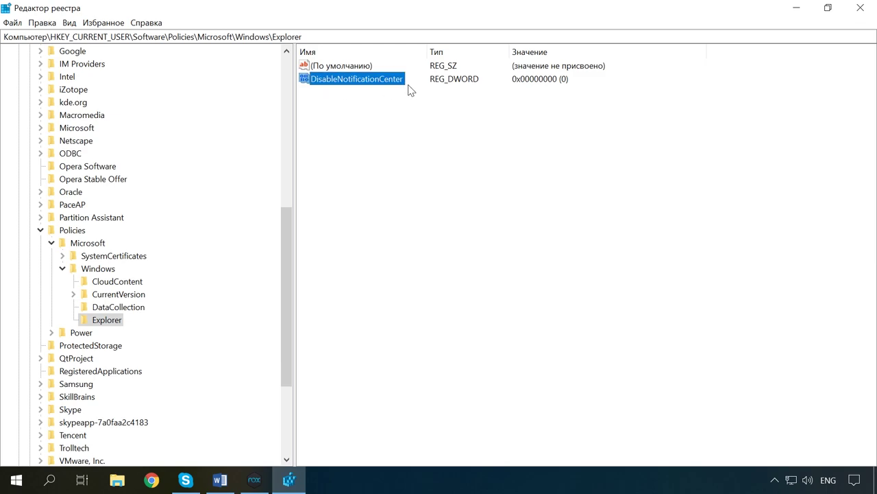
Set the DisableNotificationCenter value to 1
double_click(352, 83)
type("1")
left_click(168, 177)
Set the DisableNotificationCenter value to 0 and close the Registry Editor
right_click(361, 87)
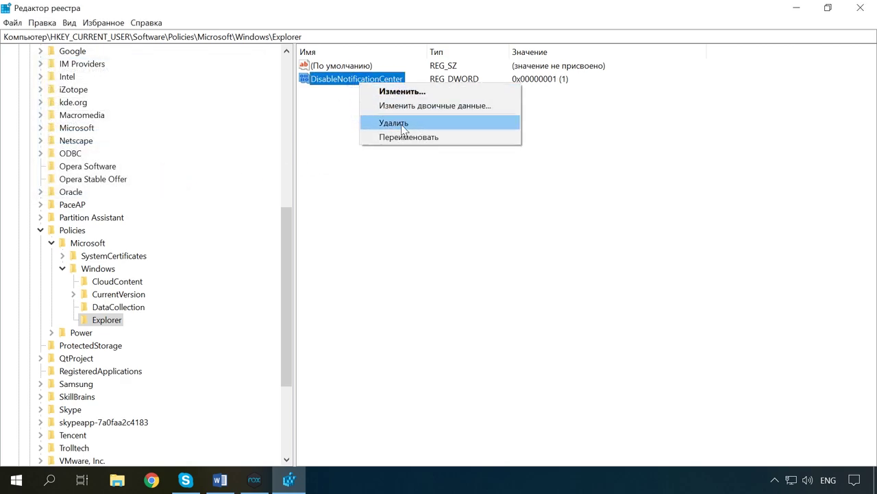
left_click(402, 91)
type("0")
left_click(174, 177)
key("alt+F4")
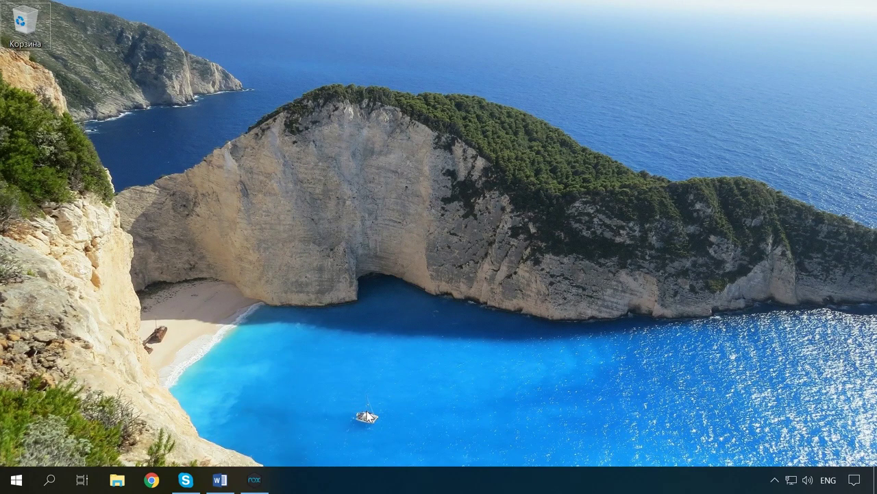
Run gpedit.msc, open the user configuration folder "Административные шаблоны" > "Меню «Пуск» и панель задач" and sort its policies by name in descending order
key("super+r")
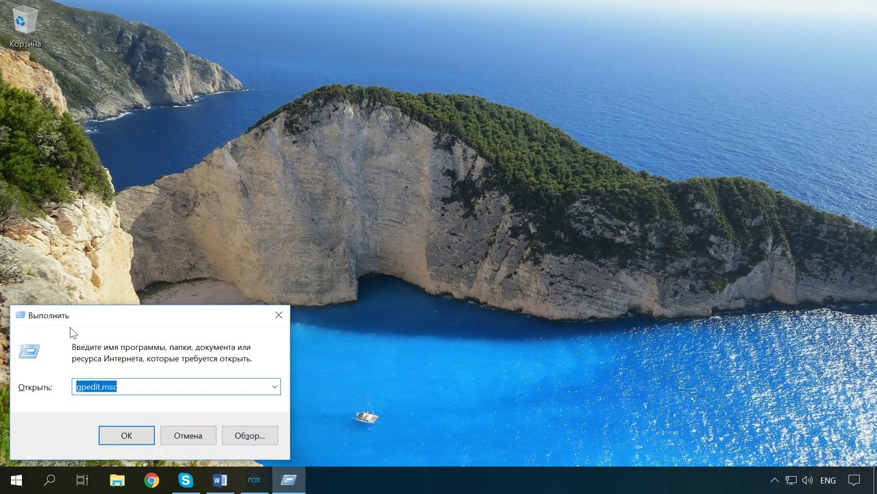
left_click(129, 436)
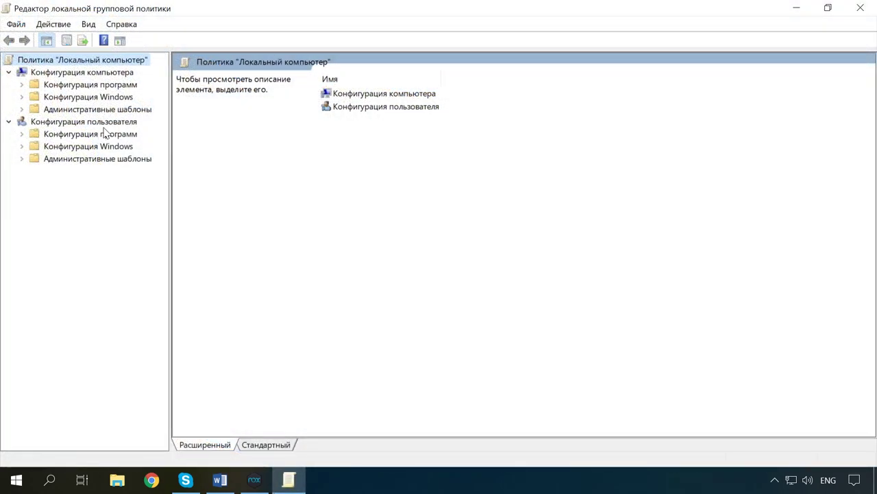
left_click(98, 159)
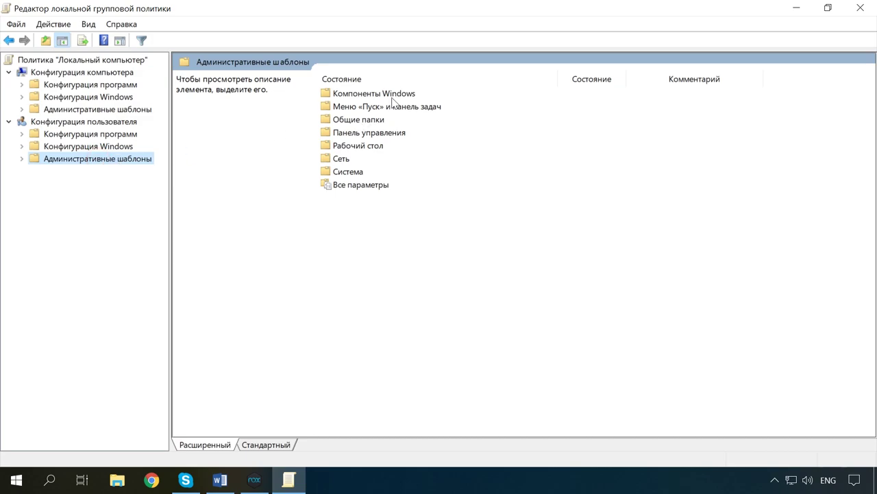
double_click(390, 108)
left_click(392, 78)
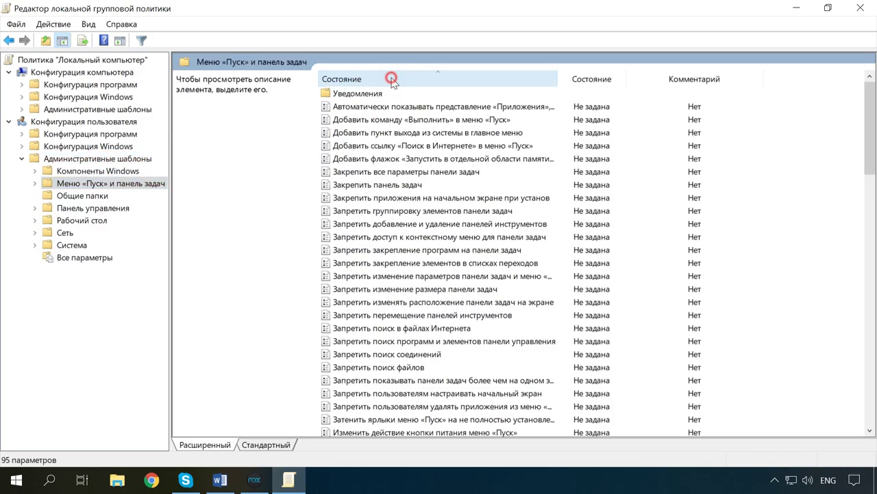
left_click(394, 79)
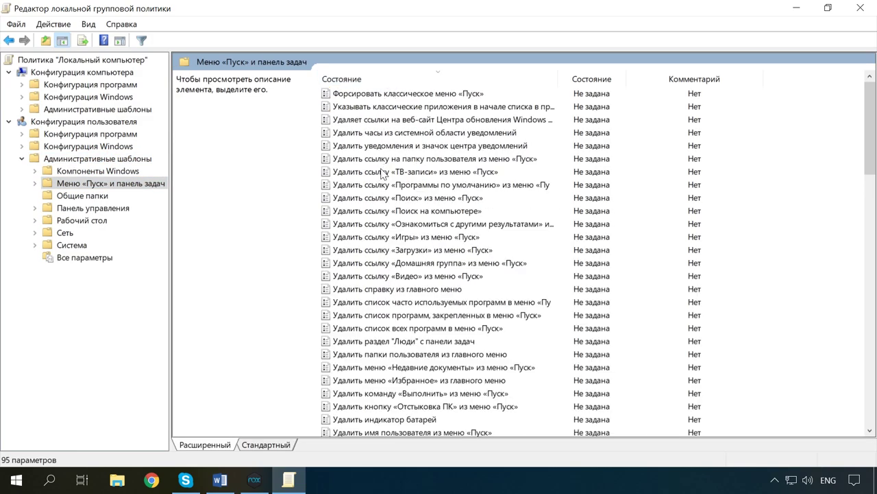
Enable the policy "Удалить уведомления и значок центра уведомлений", apply it and close the Local Group Policy Editor
left_click(388, 147)
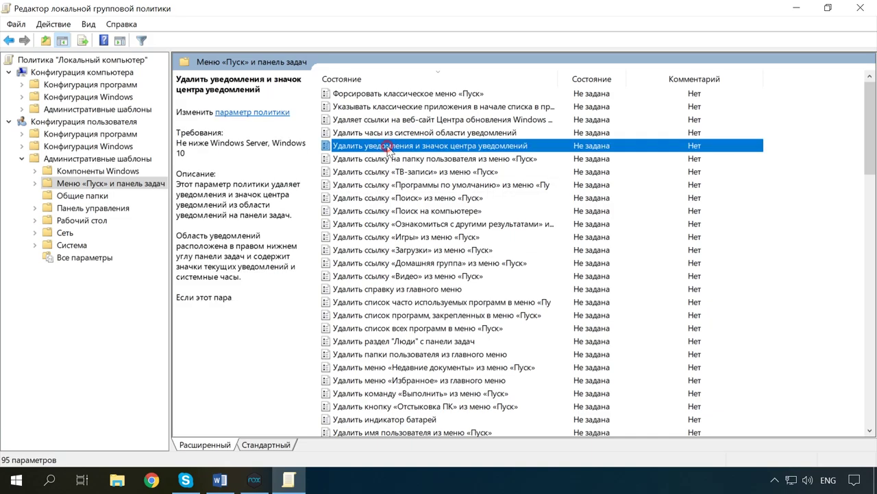
double_click(409, 148)
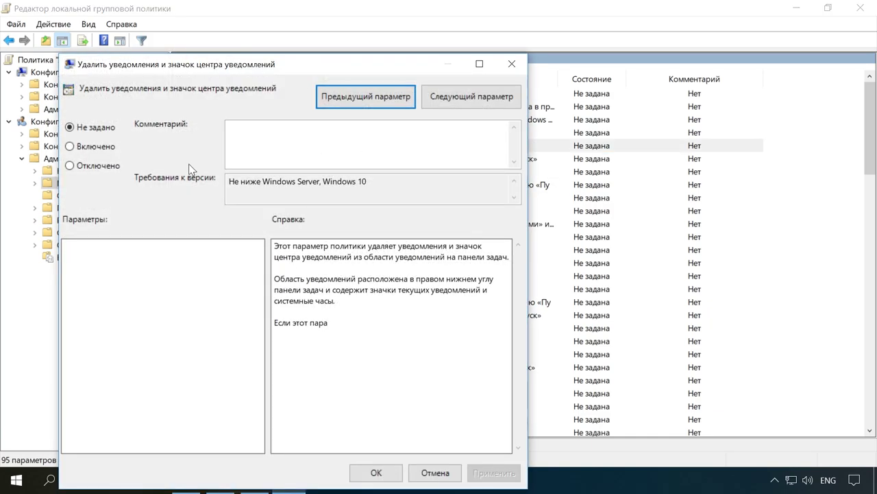
left_click(101, 147)
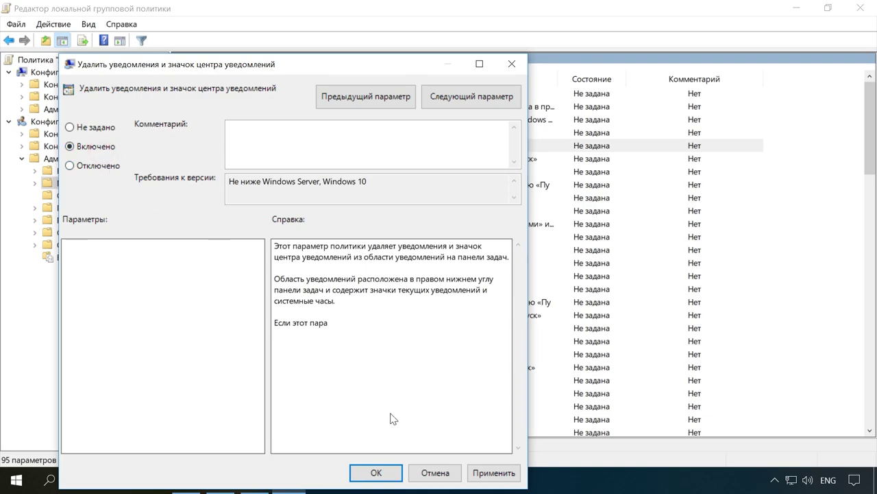
left_click(496, 472)
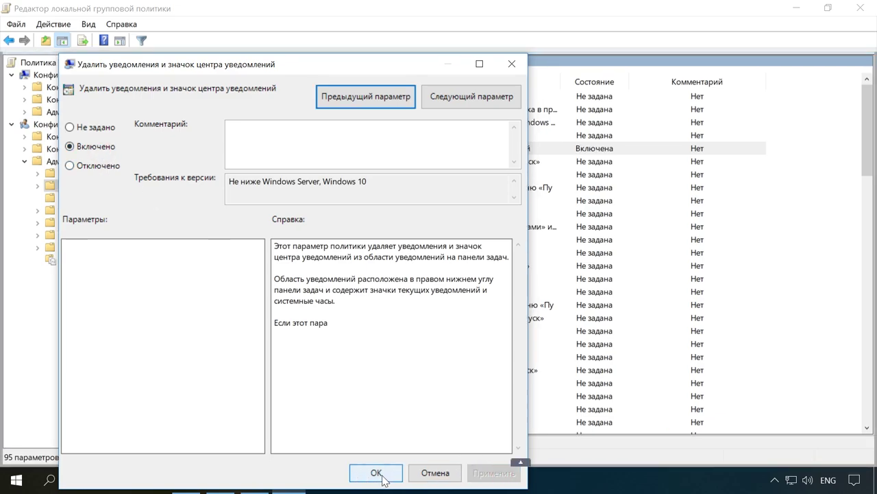
left_click(376, 473)
left_click(852, 11)
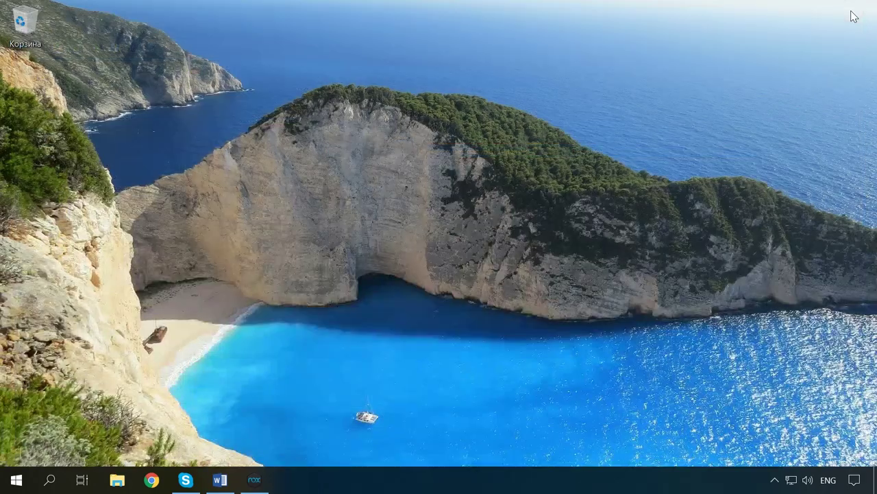
left_click(364, 414)
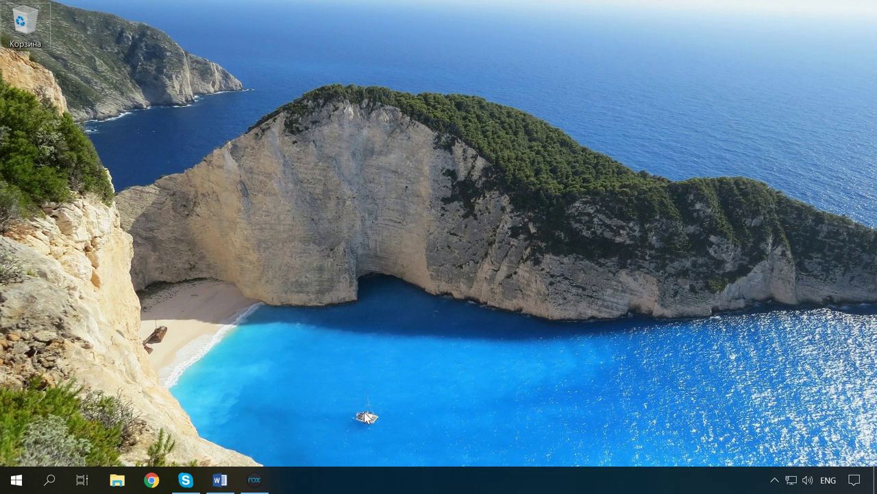
Open Task Manager, find the "Проводник" process among the running processes and restart it
right_click(17, 480)
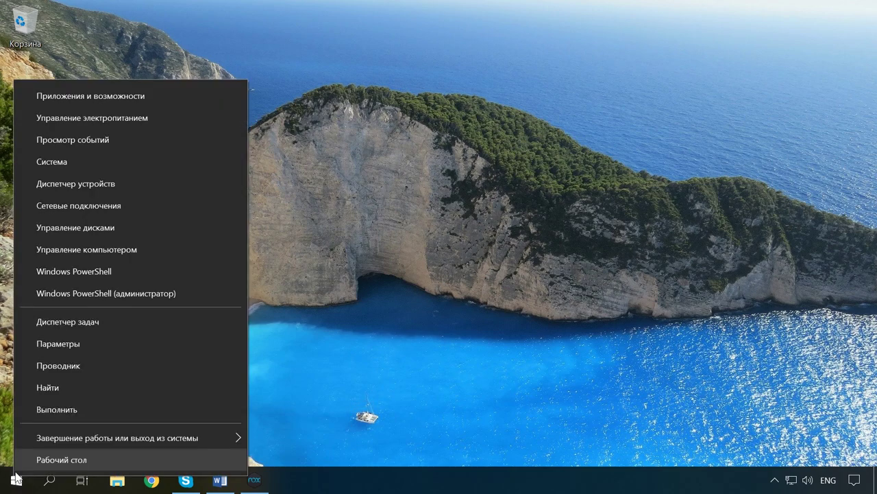
left_click(94, 328)
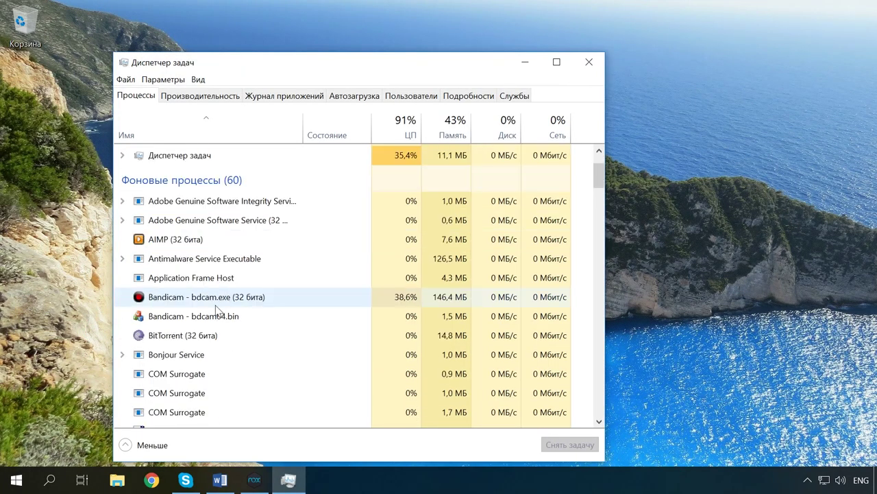
scroll(215, 310, "down", 4)
left_click_drag(604, 199, 582, 287)
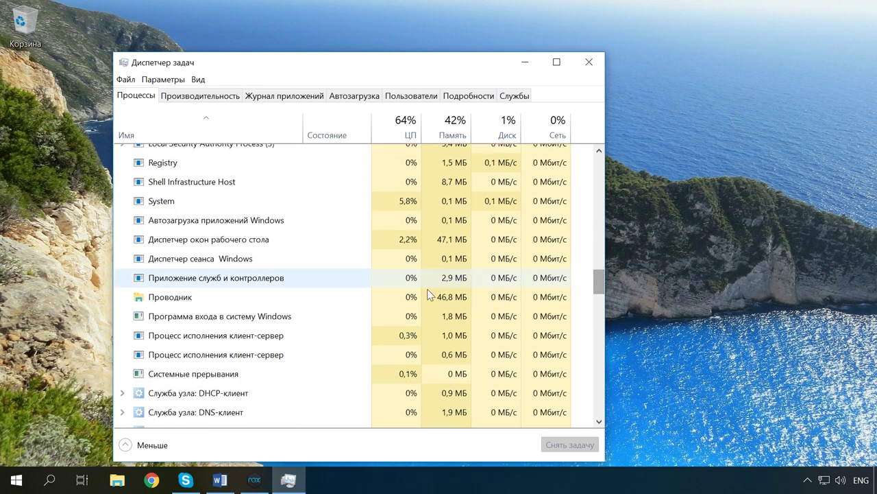
left_click(159, 278)
right_click(186, 287)
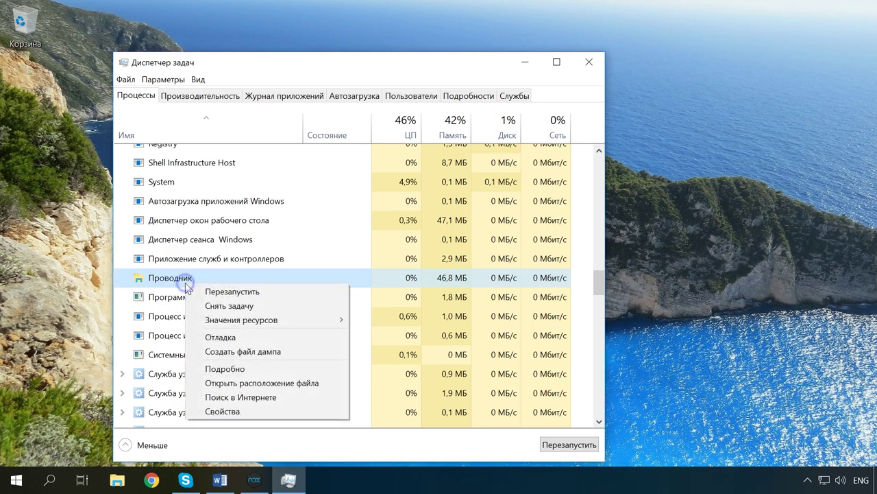
left_click(252, 295)
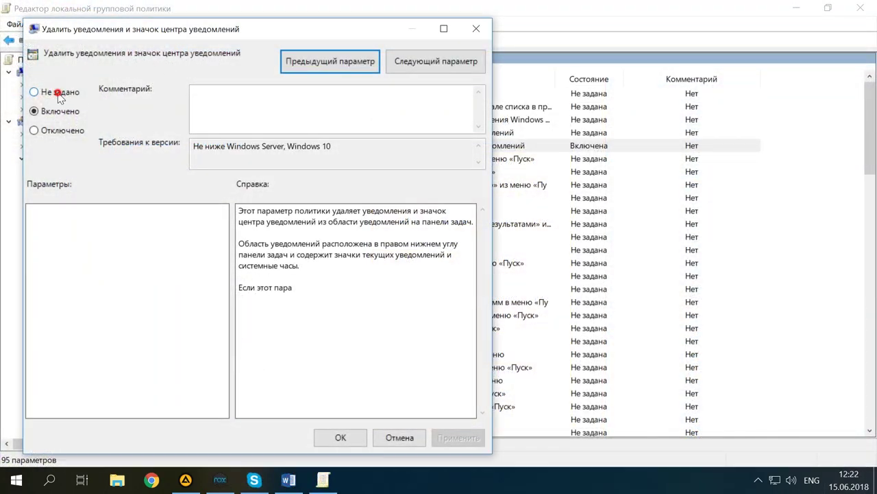
Set the policy "Удалить уведомления и значок центра уведомлений" to "Не задано", apply it and minimize the Group Policy Editor
left_click(58, 91)
left_click(466, 441)
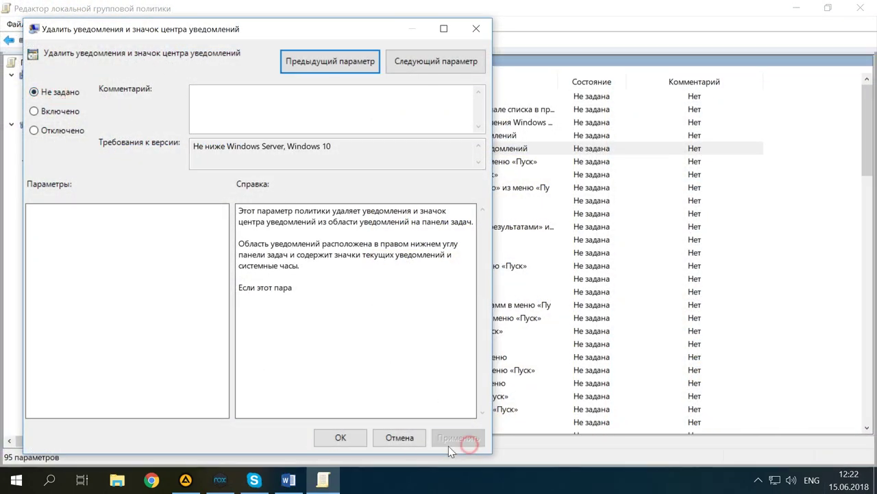
left_click(345, 442)
left_click(795, 10)
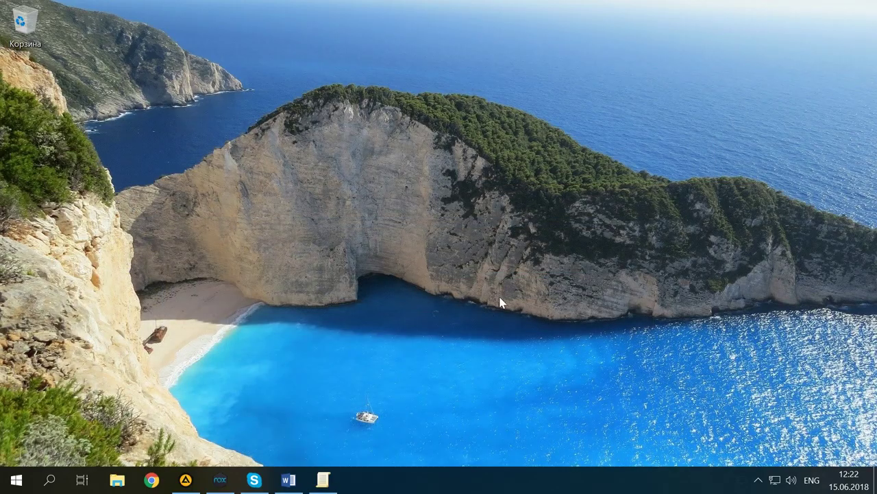
In the Windows Settings for personalization, open the taskbar page "Включение и выключение системных значков"
left_click(17, 477)
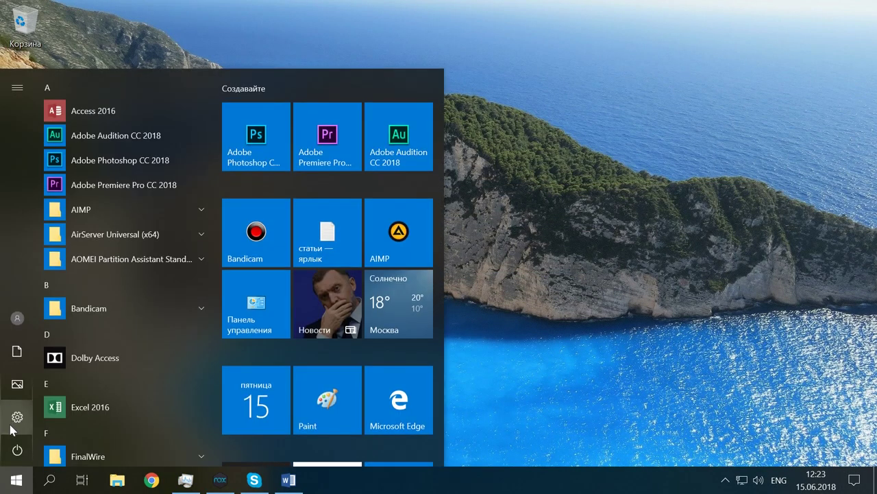
left_click(19, 426)
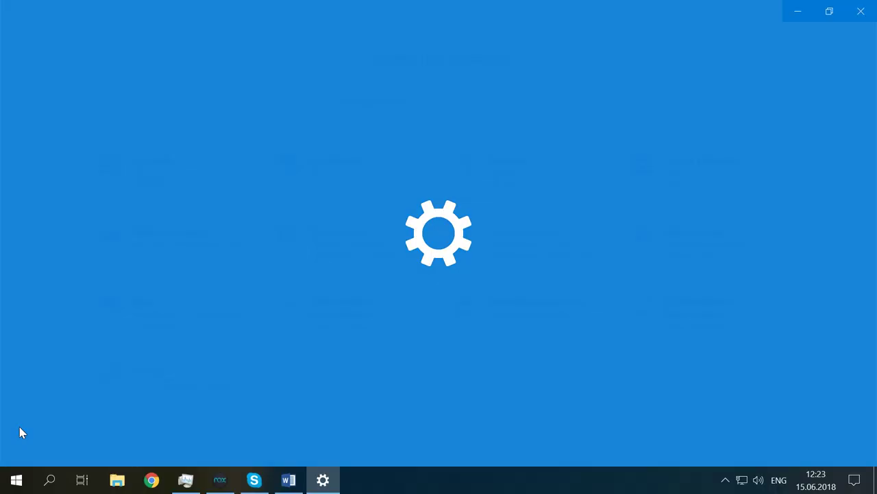
left_click(146, 246)
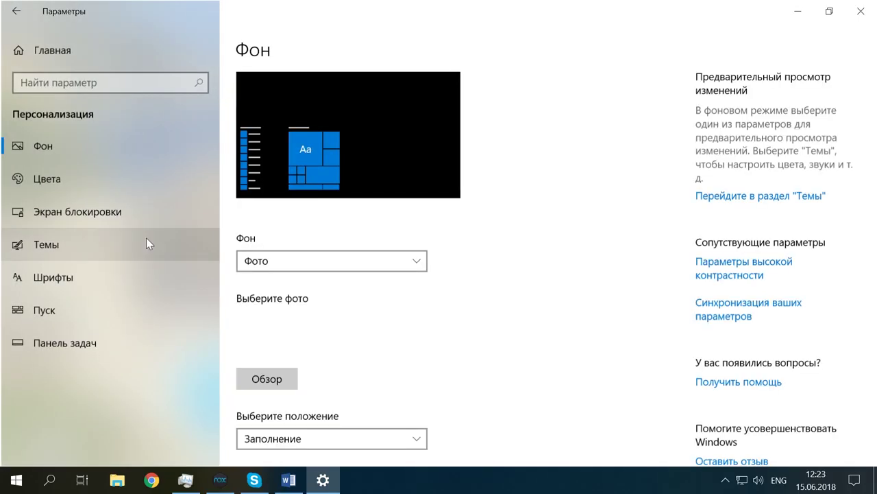
left_click(77, 350)
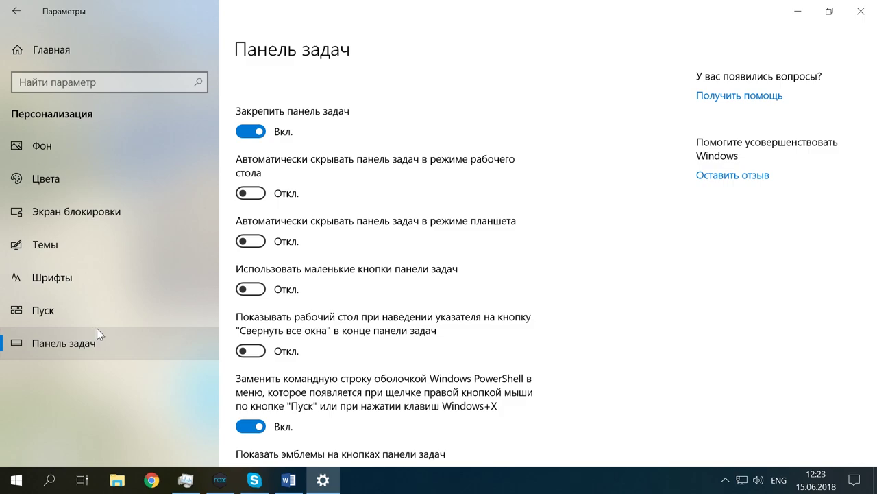
scroll(382, 334, "down", 6)
left_click(390, 308)
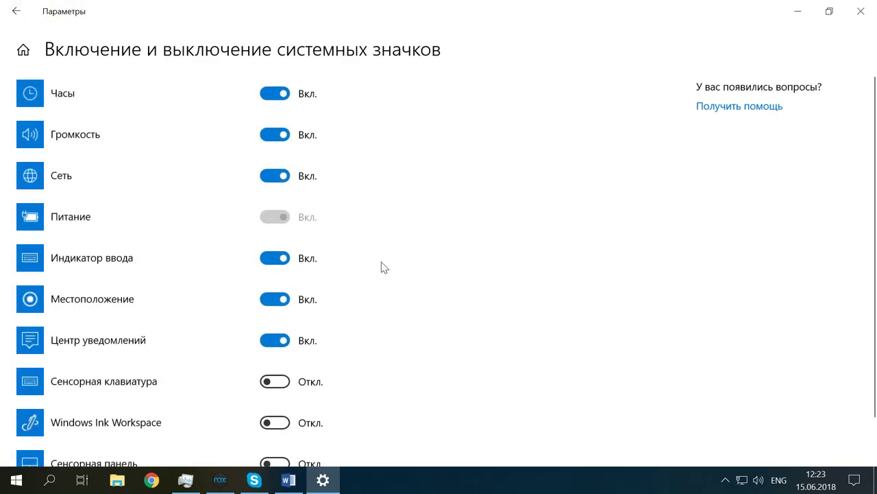
Switch the "Центр уведомлений" system icon off and back on, and close the Settings window
scroll(329, 327, "down", 1)
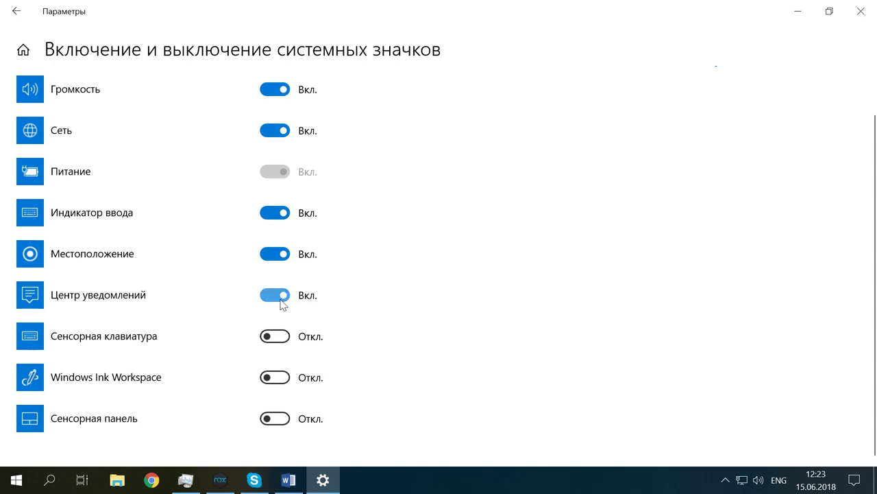
left_click(274, 299)
left_click(276, 300)
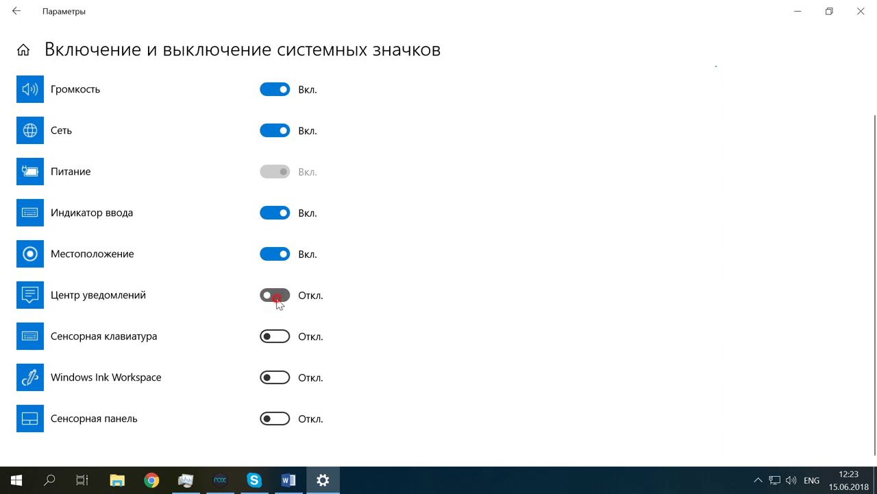
left_click(866, 14)
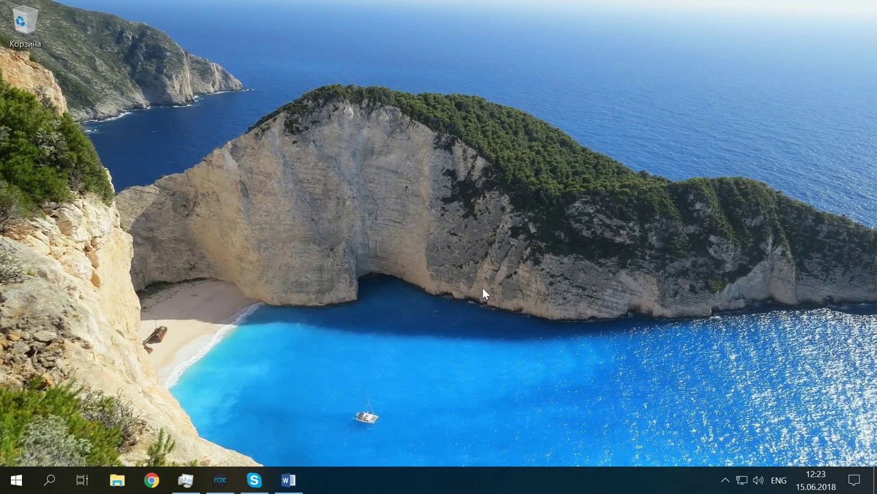